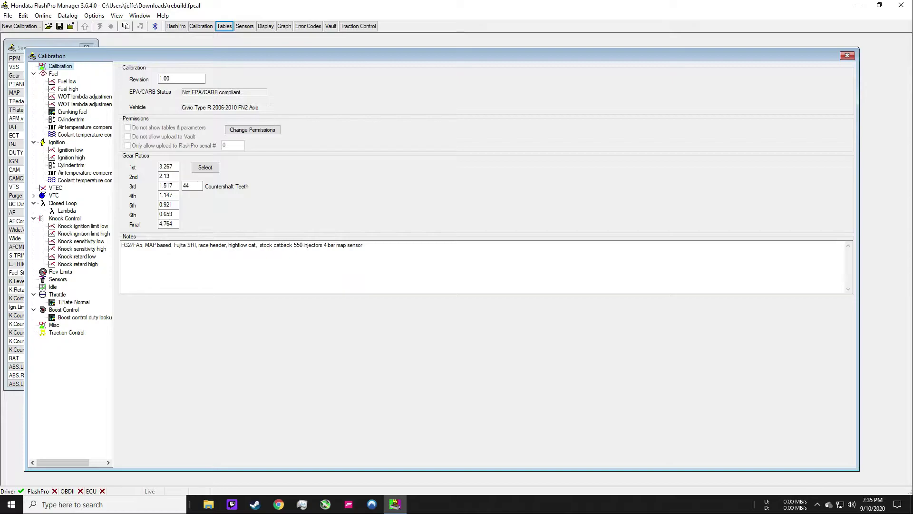
- Open the rebuildlog.fpdl datalog graph and zoom it to full so the whole recording is displayed
click(285, 26)
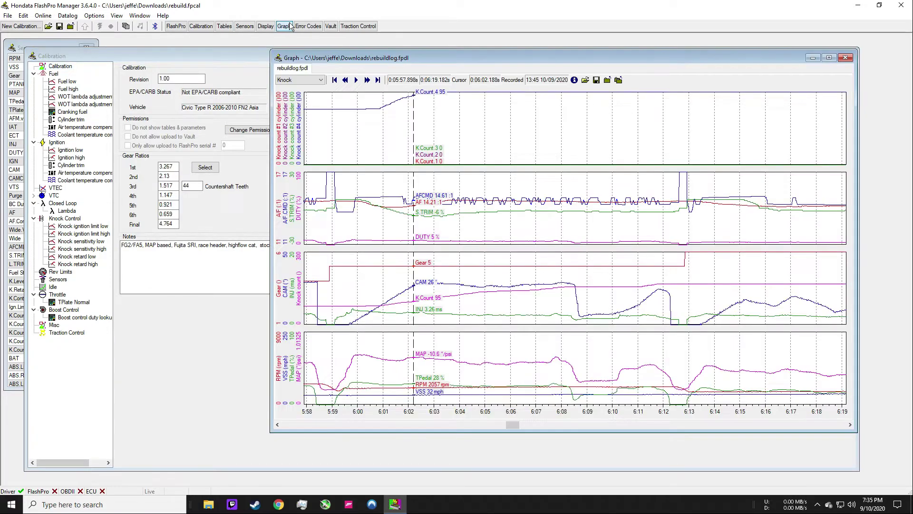
right_click(574, 134)
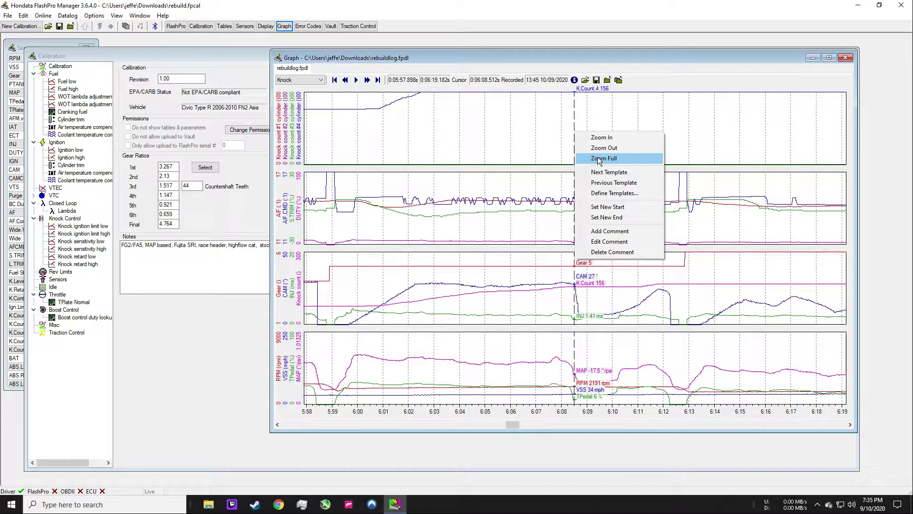
click(598, 159)
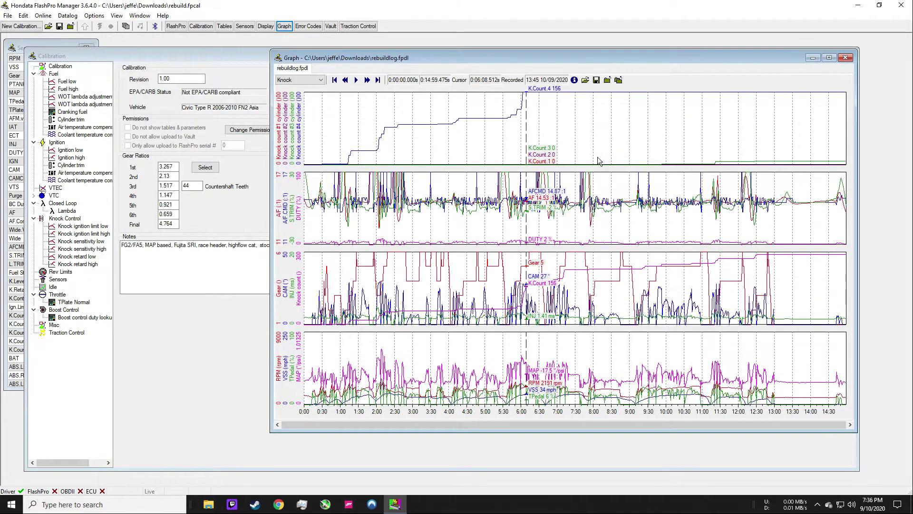
- Display the Fuel low table and arrange the datalog graph window so the table's cells remain readable beside it
click(224, 26)
drag(256, 97, 155, 82)
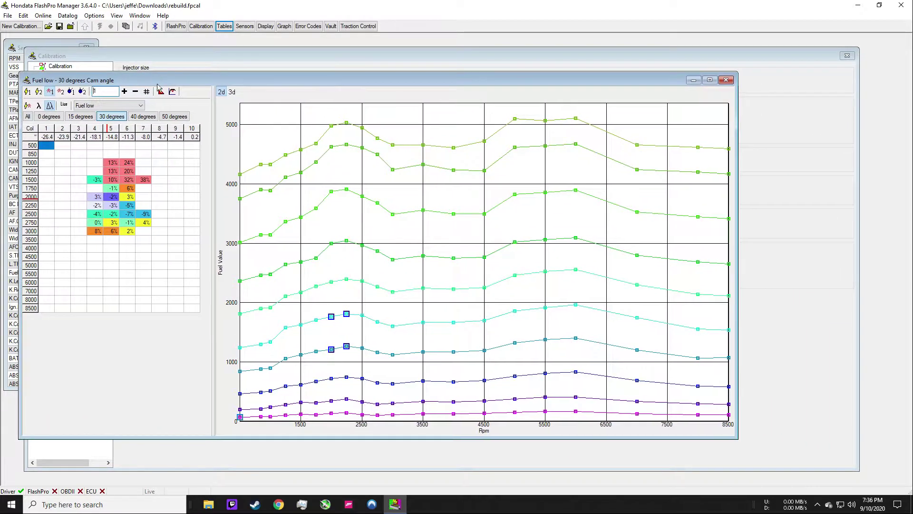
click(284, 26)
drag(307, 59, 293, 75)
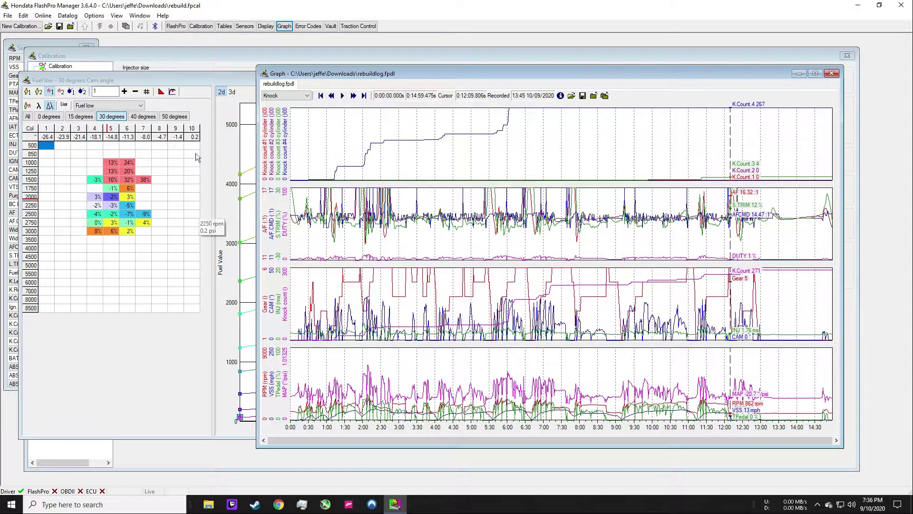
- Review the Fuel low lambda differences for the 0, 15, 30, 40 and 50 degree cam angles
click(50, 107)
click(49, 117)
click(79, 118)
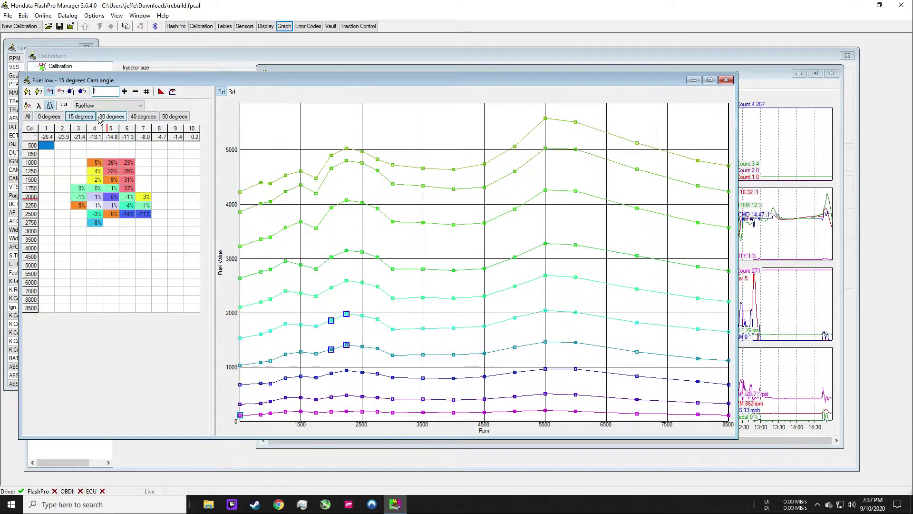
click(110, 116)
click(143, 116)
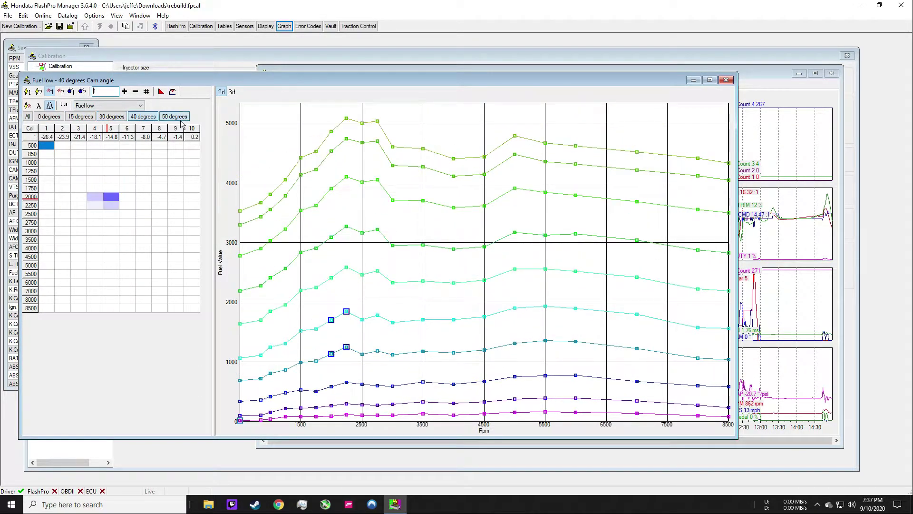
click(174, 116)
- Move the graph cursor back through the full recording to about 4:07, inspecting the knock counts and matching fuel cells
click(766, 115)
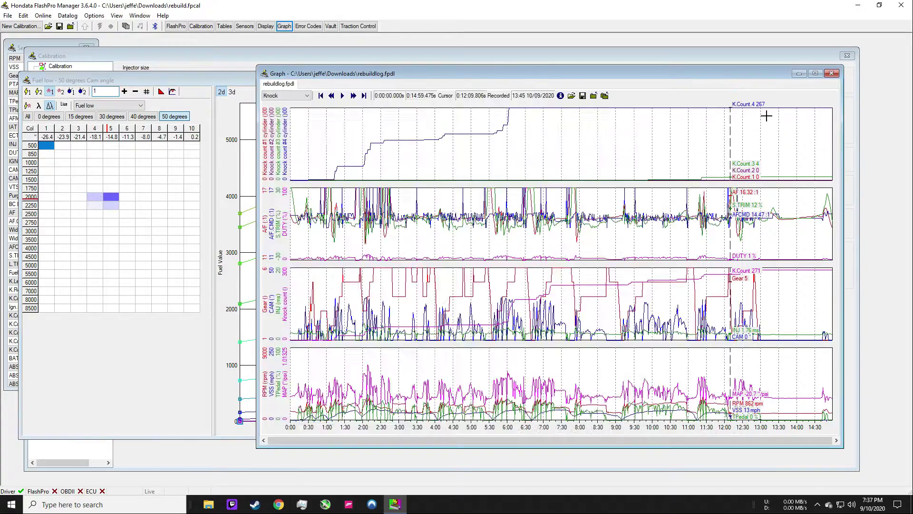
drag(702, 389, 512, 386)
click(641, 386)
drag(660, 385, 440, 373)
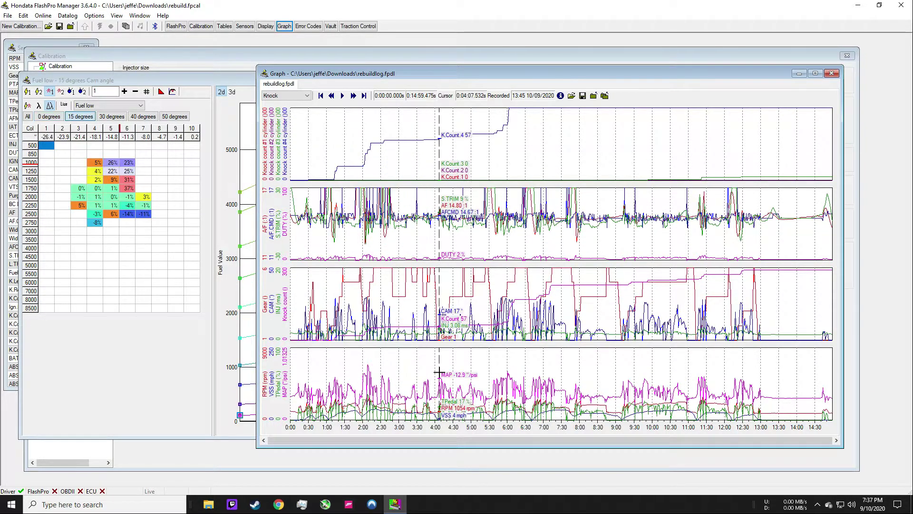
- Examine cylinder 4's knock count around 5:54 and the engine conditions from about 7:55 back to 7:11
drag(526, 157, 503, 143)
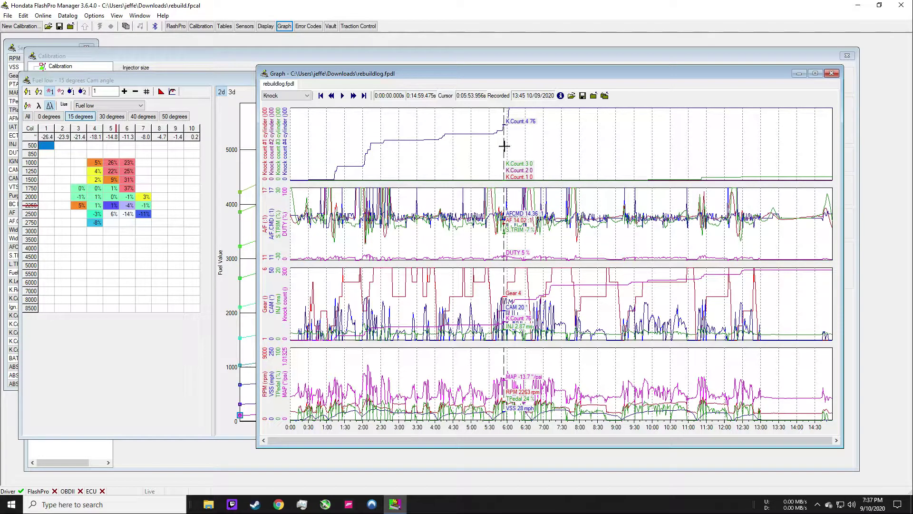
drag(504, 146, 521, 291)
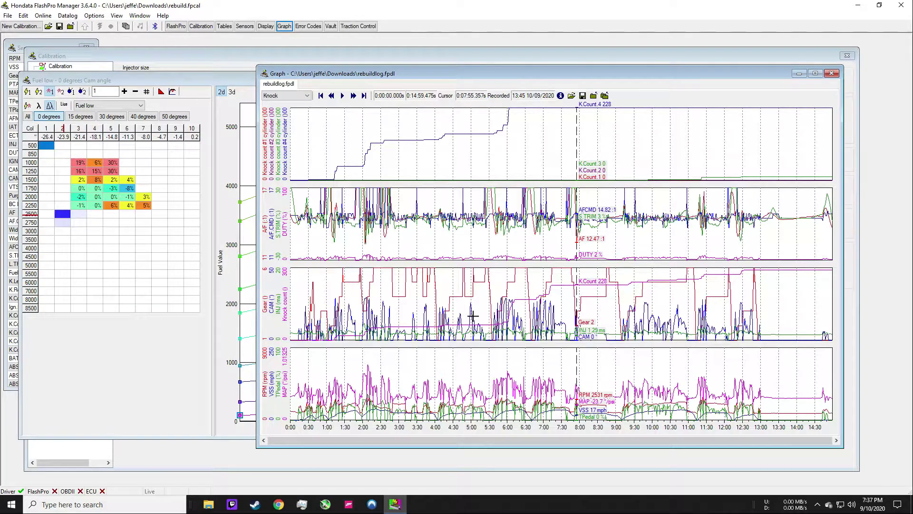
key(Left)
key(Left)
key(Left)
key(Left)
key(Left)
key(Left)
key(Left)
key(Left)
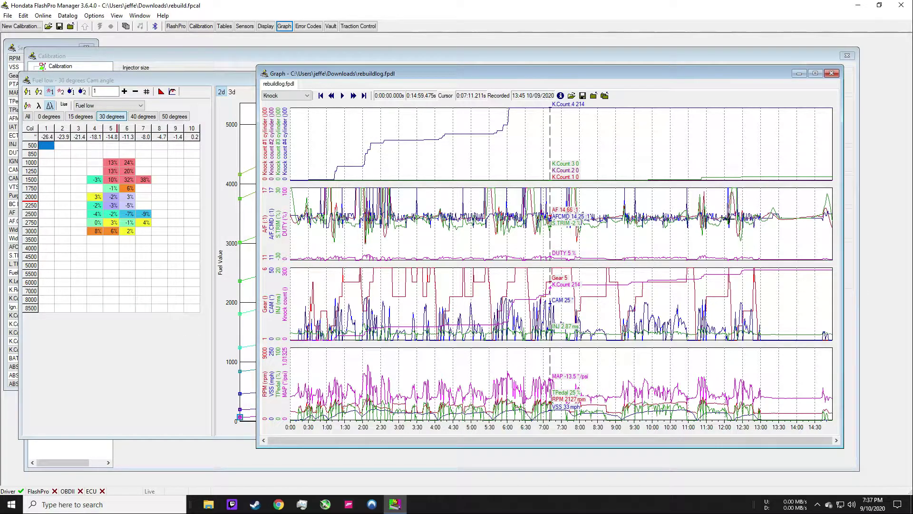
- Inspect the air-fuel spike near 12:15 and zoom the graph in on about 11:57 to 12:30
click(734, 197)
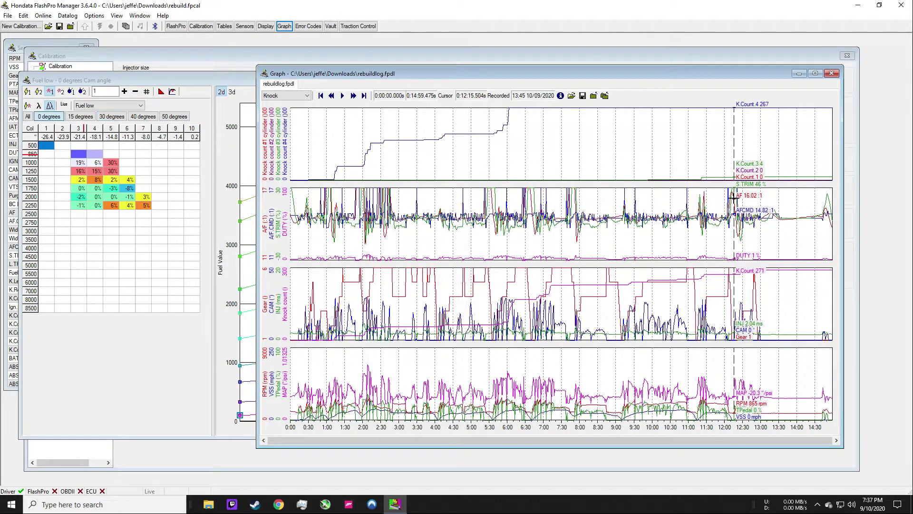
click(750, 205)
drag(722, 205, 743, 209)
- Examine gear, air-fuel ratio, short-term trim and MAP as the car slows and pulls away, from about 12:09 to 12:22
drag(415, 236, 486, 236)
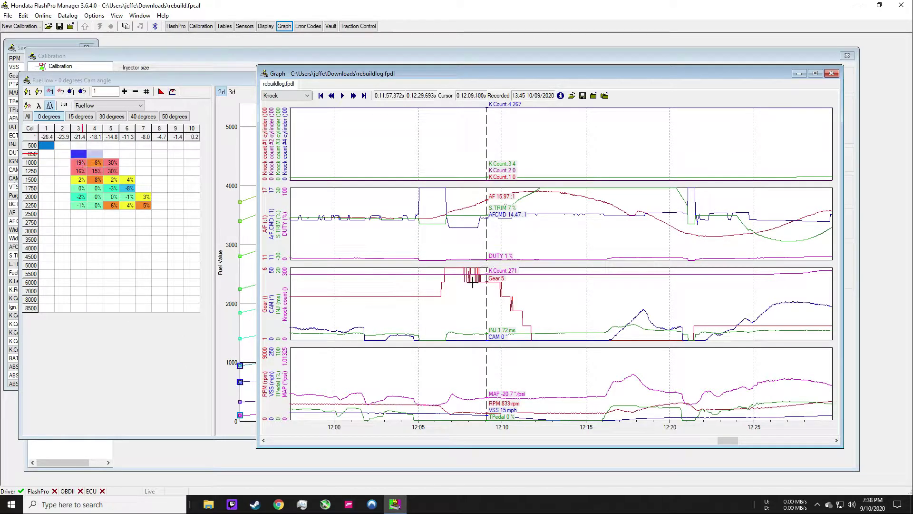
mouse_move(477, 278)
mouse_down()
mouse_move(483, 289)
mouse_move(464, 294)
mouse_move(482, 290)
mouse_up()
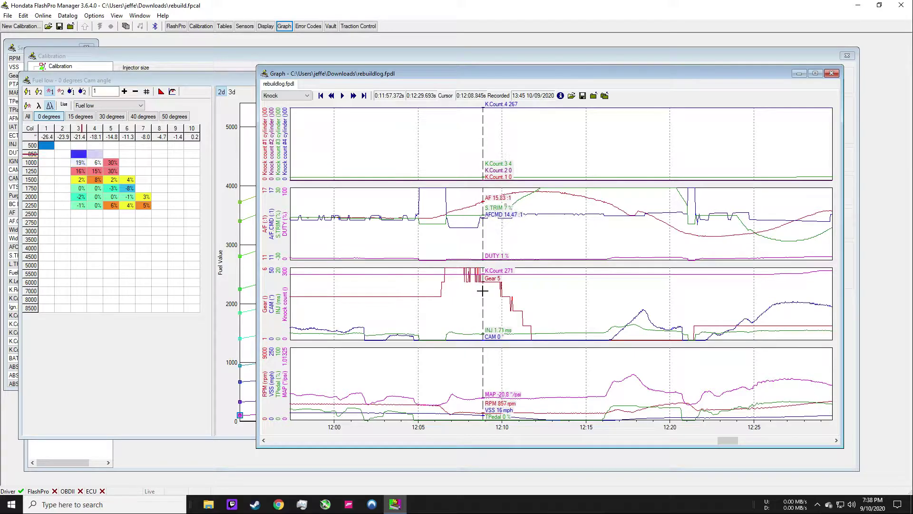
drag(485, 206, 585, 211)
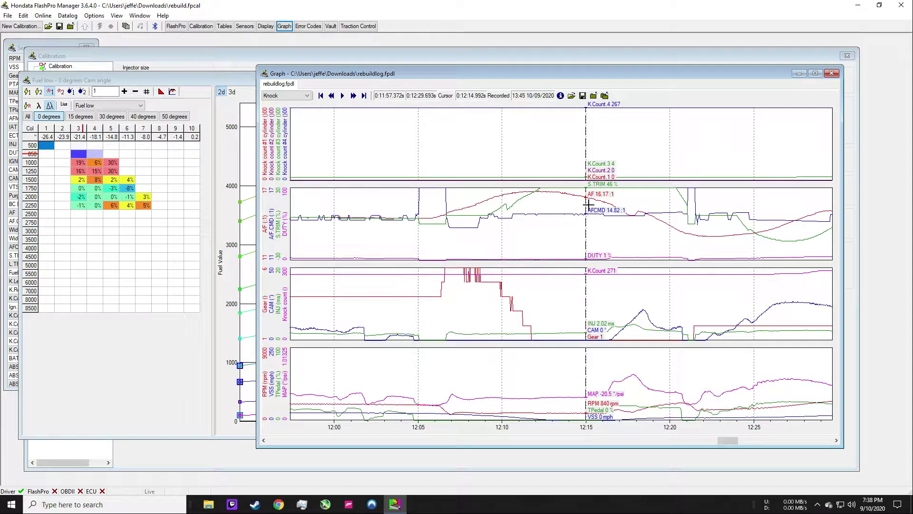
drag(588, 202, 568, 215)
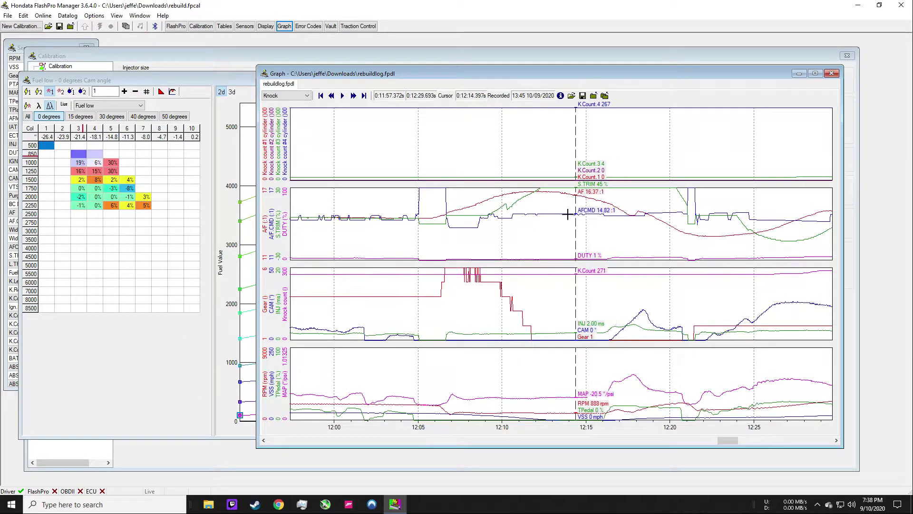
click(492, 385)
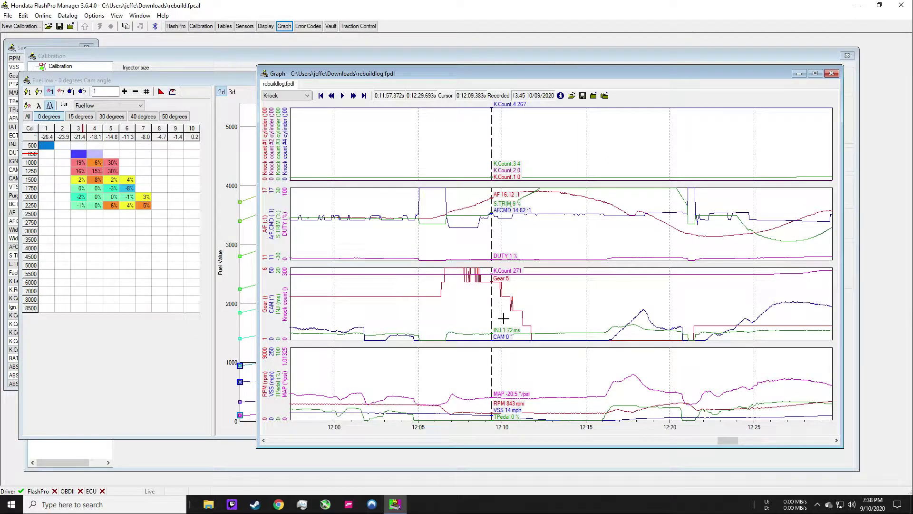
mouse_move(505, 379)
mouse_down()
mouse_move(472, 372)
mouse_move(538, 375)
mouse_move(464, 373)
mouse_move(551, 384)
mouse_move(502, 393)
mouse_move(542, 395)
mouse_move(704, 379)
mouse_up()
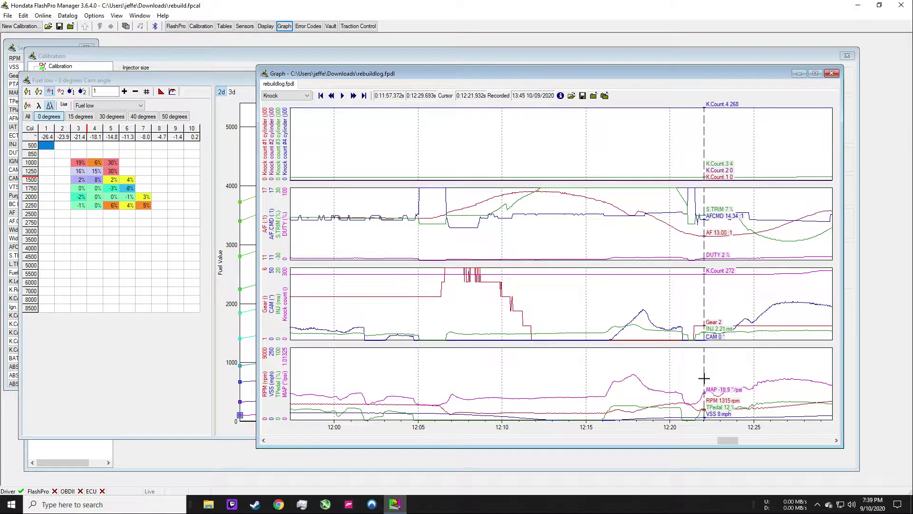
- Recheck the actual against commanded air-fuel ratio and short-term trim at several points between about 12:07 and 12:16
drag(722, 239, 538, 219)
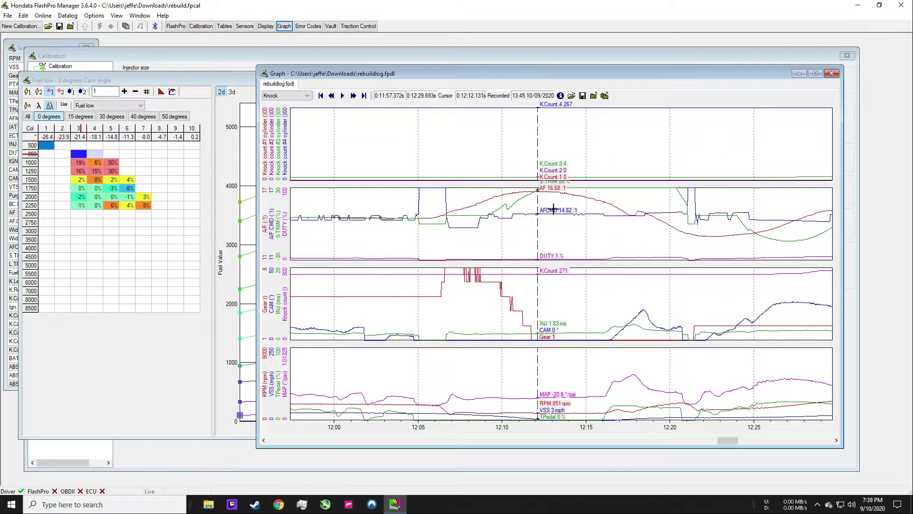
click(535, 213)
drag(535, 214, 575, 216)
click(606, 227)
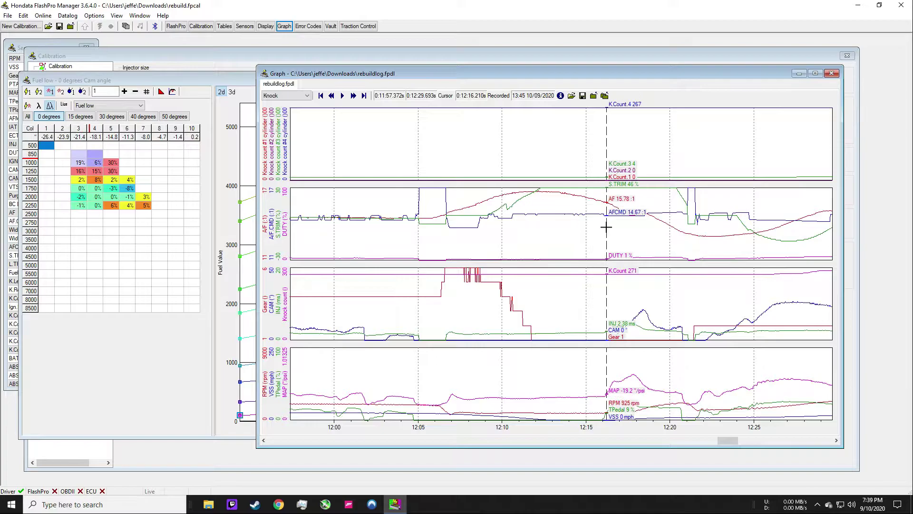
click(465, 219)
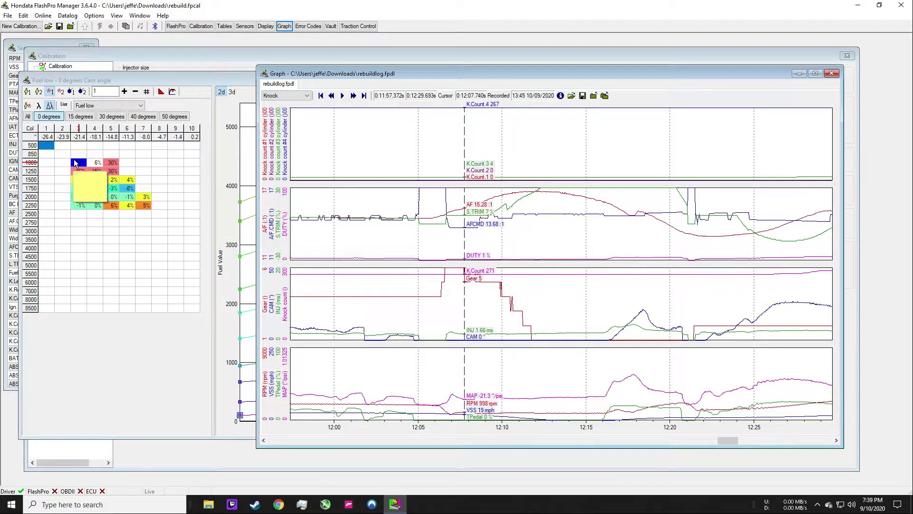
- Check the 1000 rpm cell in column 3 of the 0 degree table against the log around 12:10
click(75, 163)
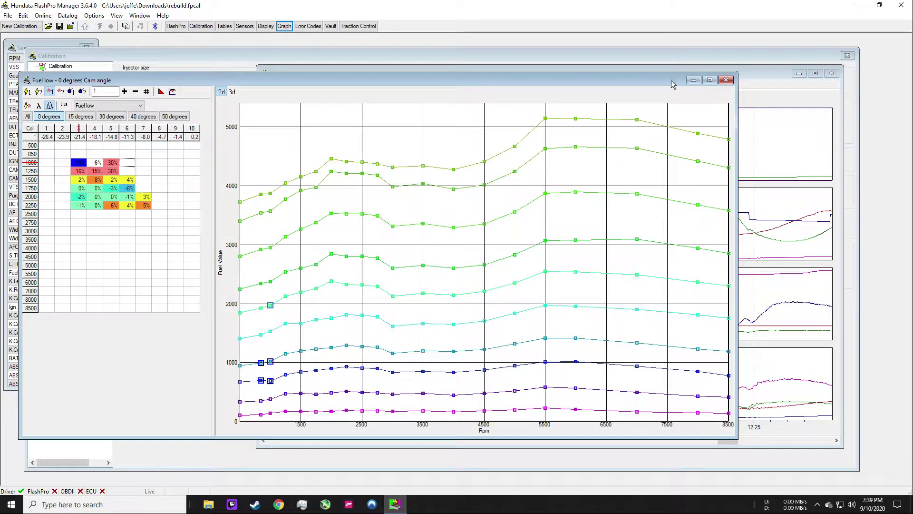
click(754, 73)
drag(456, 257, 511, 241)
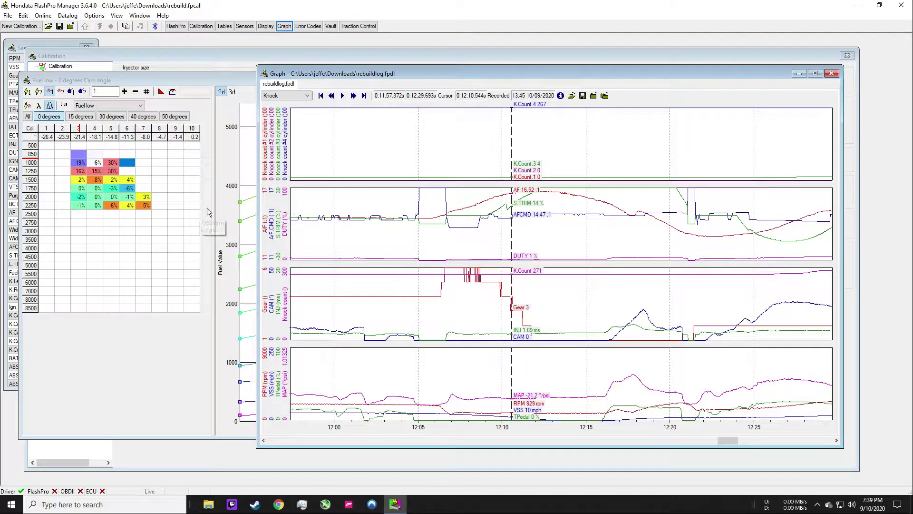
- Examine the lambda differences between 1000 and 1500 rpm in the 0 degree Fuel low table
click(165, 80)
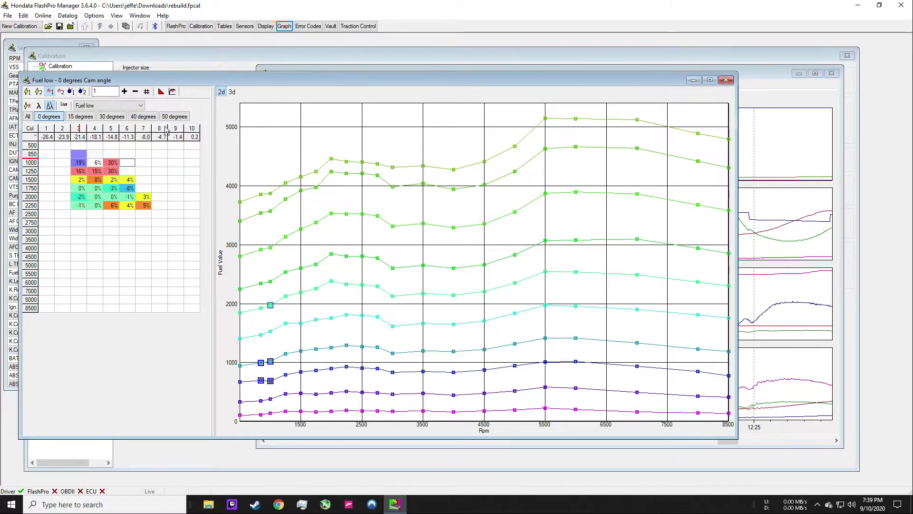
click(80, 116)
click(56, 118)
click(111, 179)
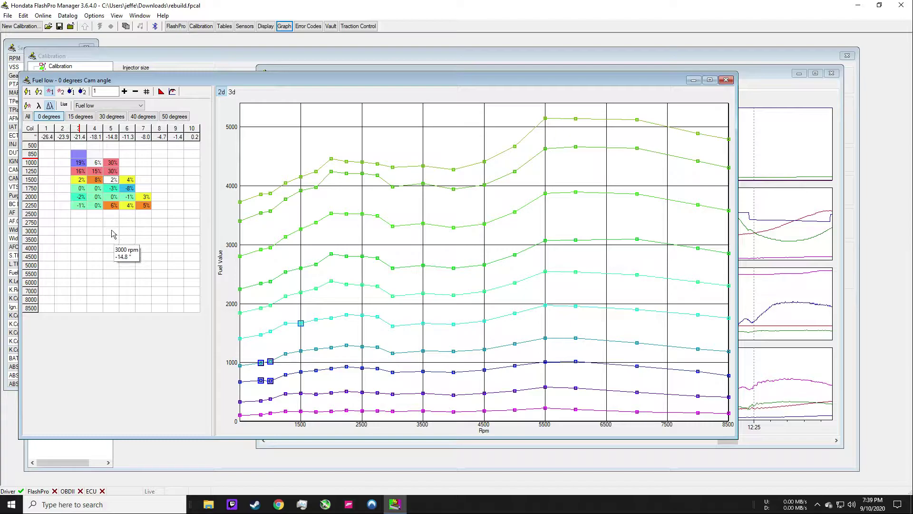
drag(79, 162, 117, 173)
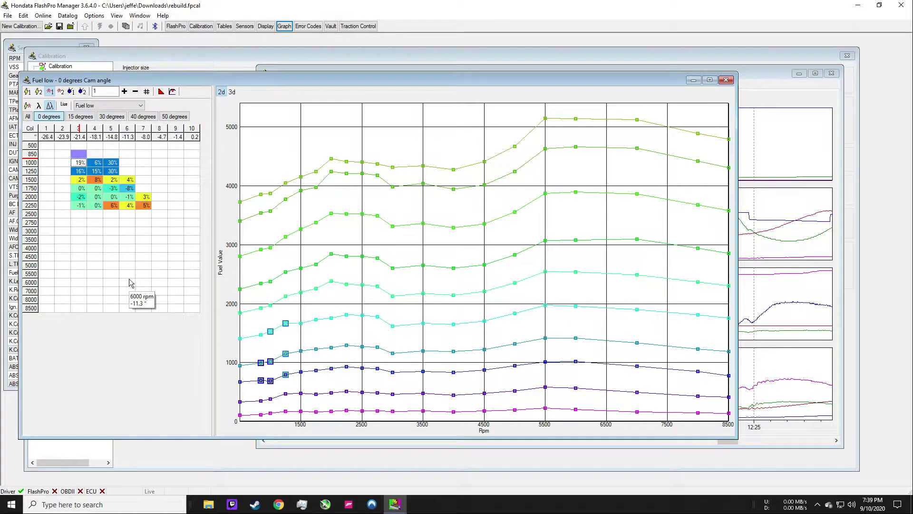
click(97, 164)
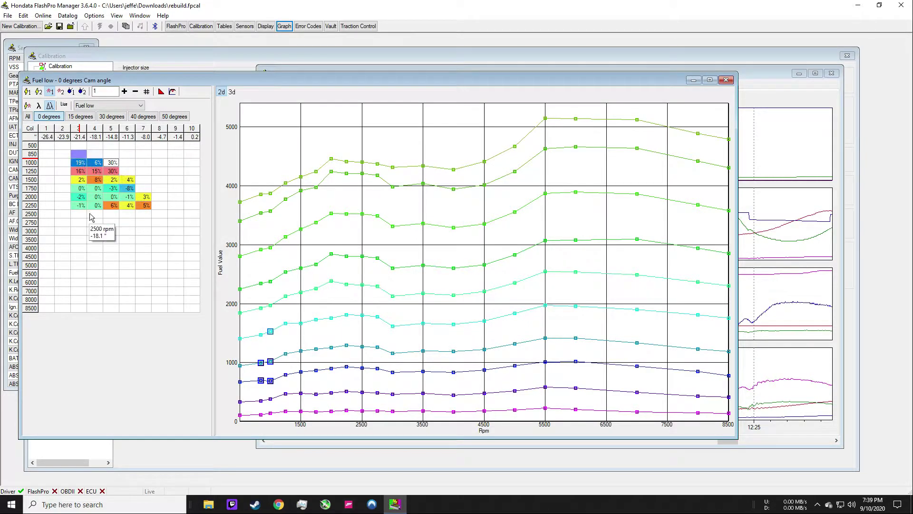
click(86, 170)
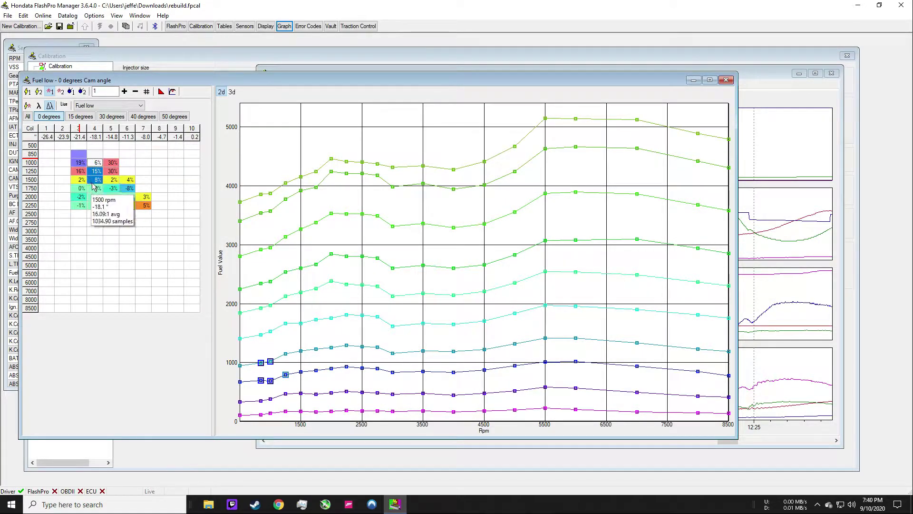
- Examine the 2250 rpm lambda differences in columns 5 to 7 of the 0 degree Fuel low table
click(128, 224)
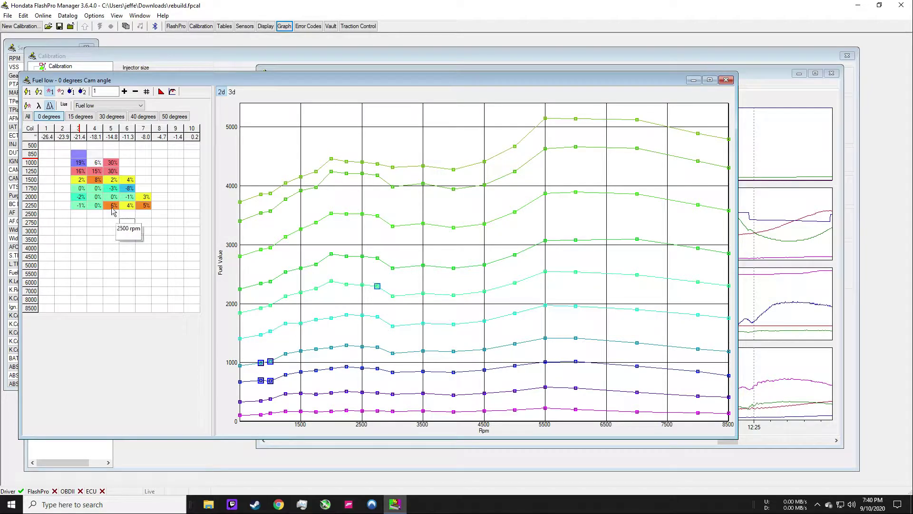
drag(110, 205, 143, 205)
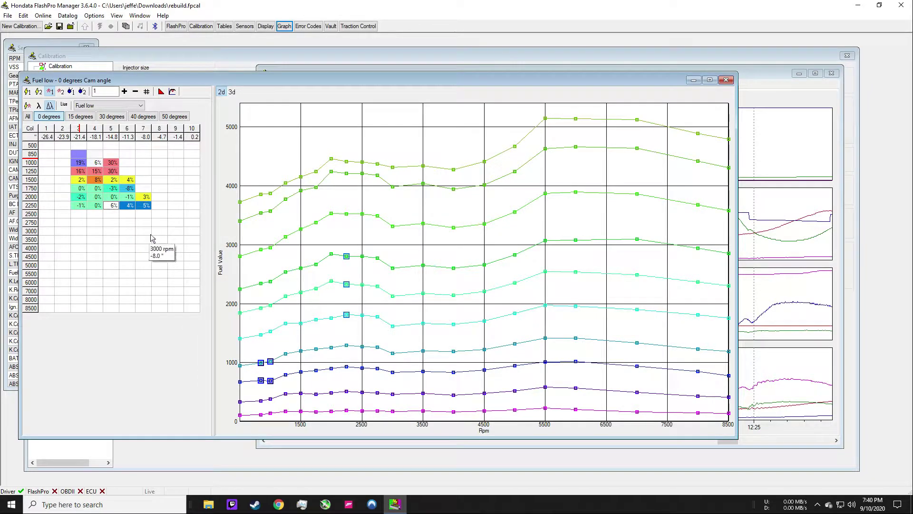
click(143, 213)
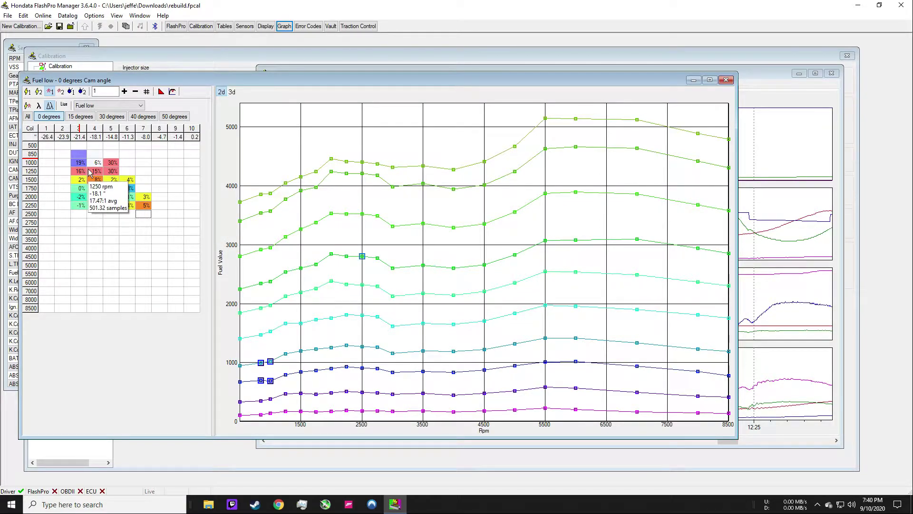
- Zoom the log to the idle section from about 13:15 to 14:27 and compare it with the Fuel low table's 850 rpm cells
click(756, 103)
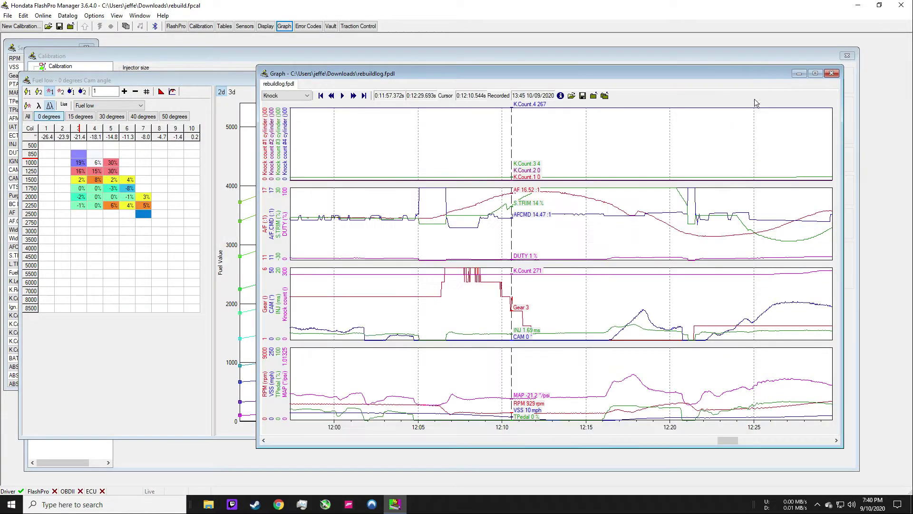
right_click(740, 154)
click(763, 184)
drag(798, 395, 813, 396)
drag(610, 301, 652, 248)
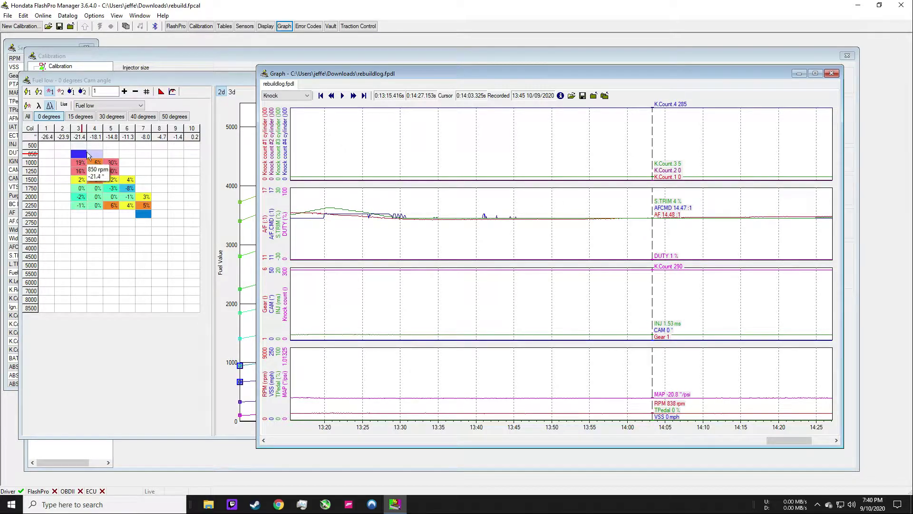
click(136, 81)
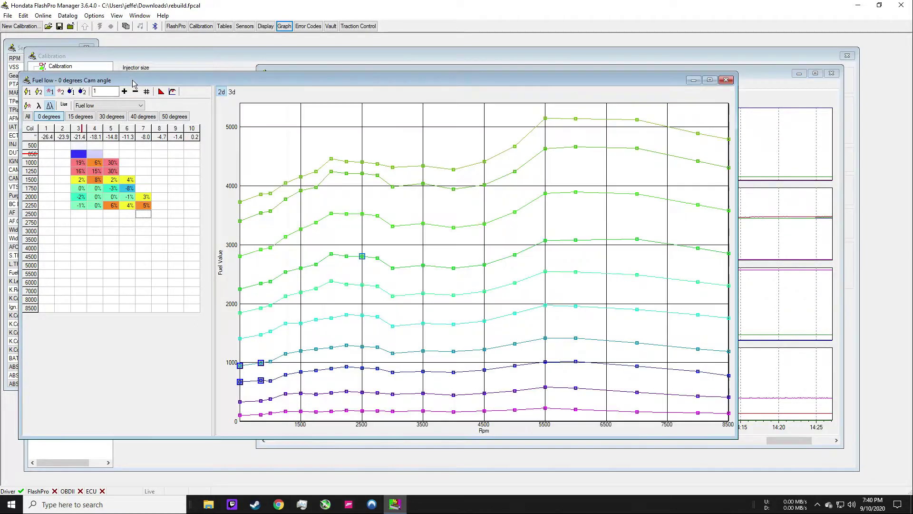
- Compare the 850 rpm cells in columns 3 and 4 of the 0 degree Fuel low table with the log's idle section
click(79, 163)
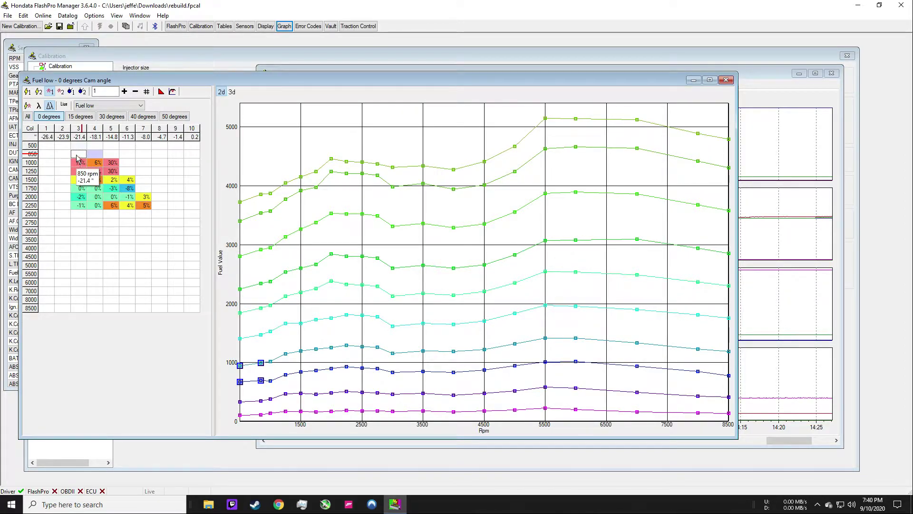
drag(78, 153, 113, 174)
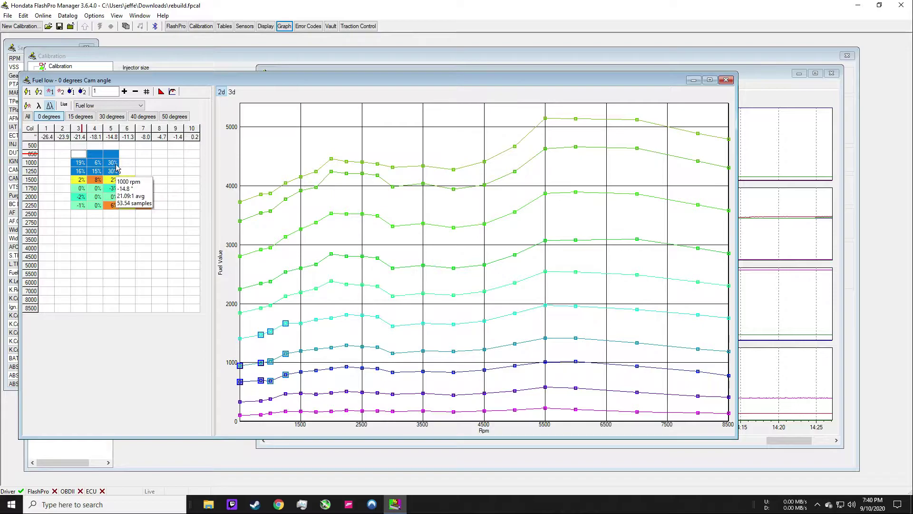
drag(78, 154, 95, 154)
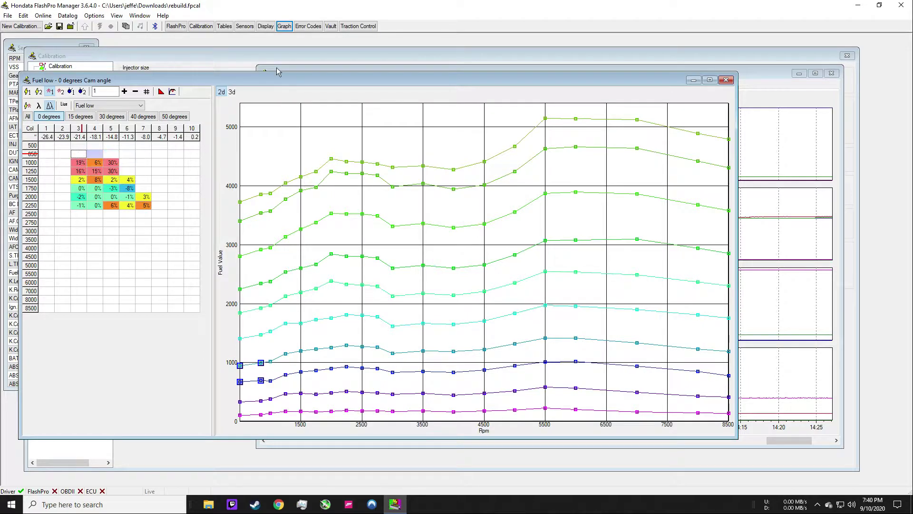
click(783, 75)
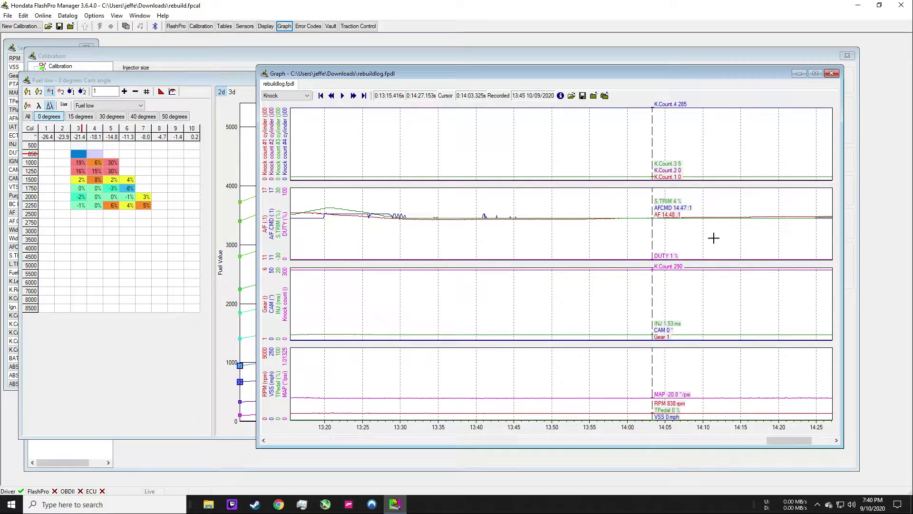
click(159, 82)
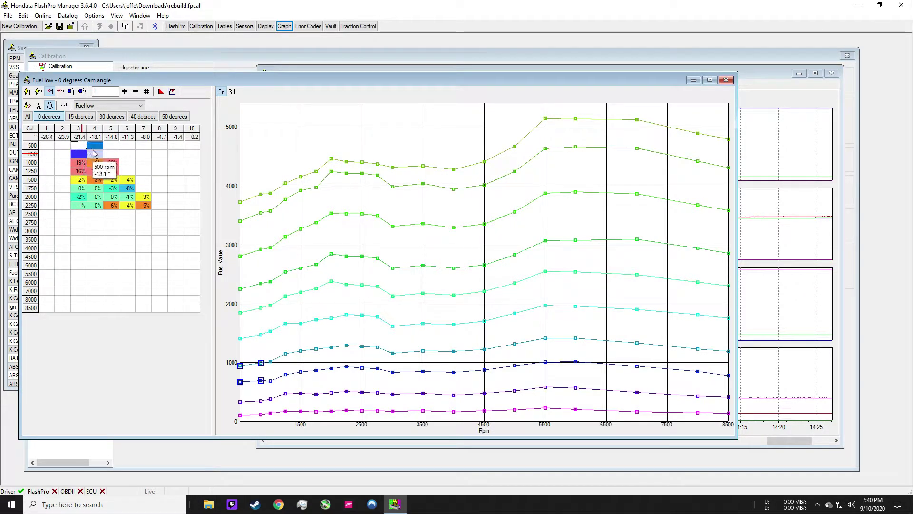
click(785, 102)
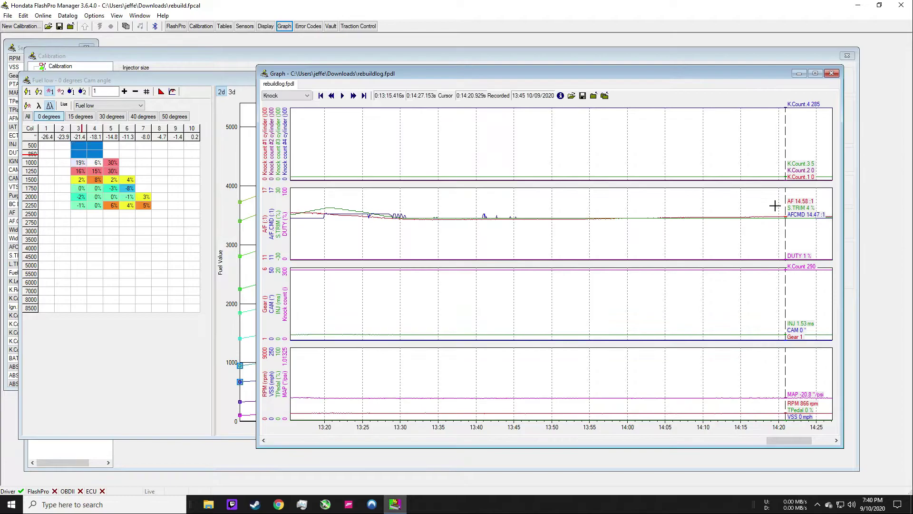
- Raise the fuel values at 500 and 850 rpm in columns 3 and 4 of the 0 degree table by a small percentage
click(101, 92)
right_click(97, 153)
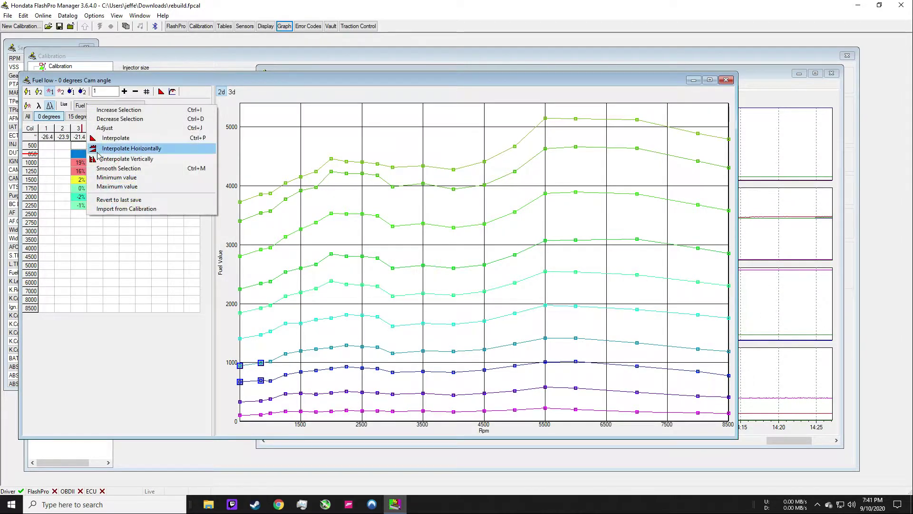
click(104, 127)
key(BackSpace)
text(5)
key(Return)
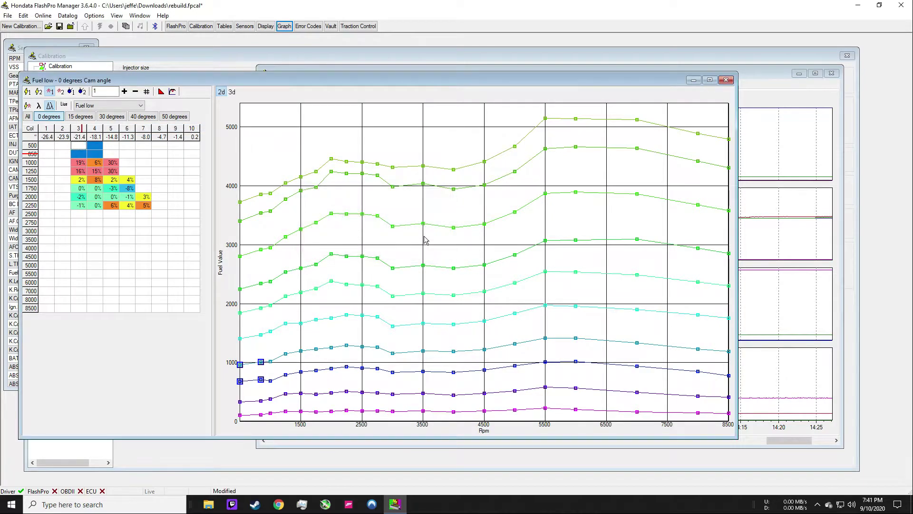
- Increase the column 3 fuel values at 1000 and 1250 rpm in the 0 degree table with a percentage adjustment
click(80, 163)
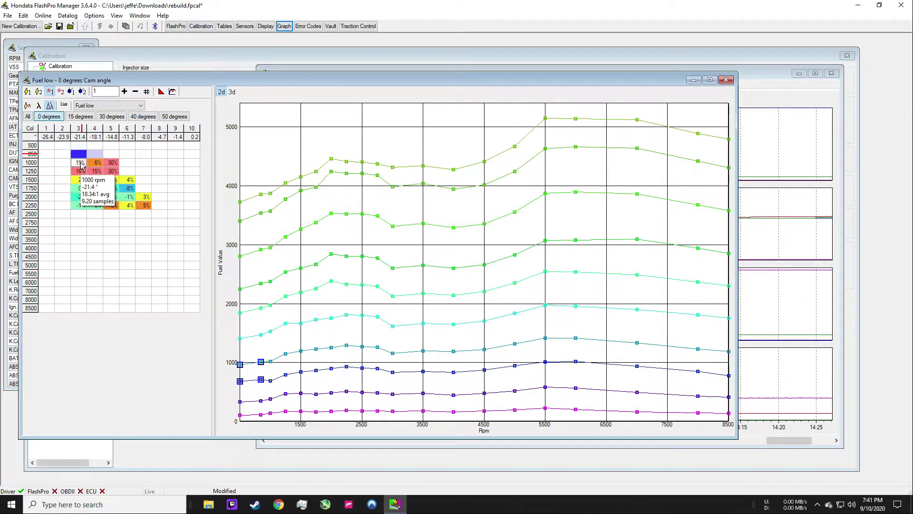
drag(81, 166, 81, 173)
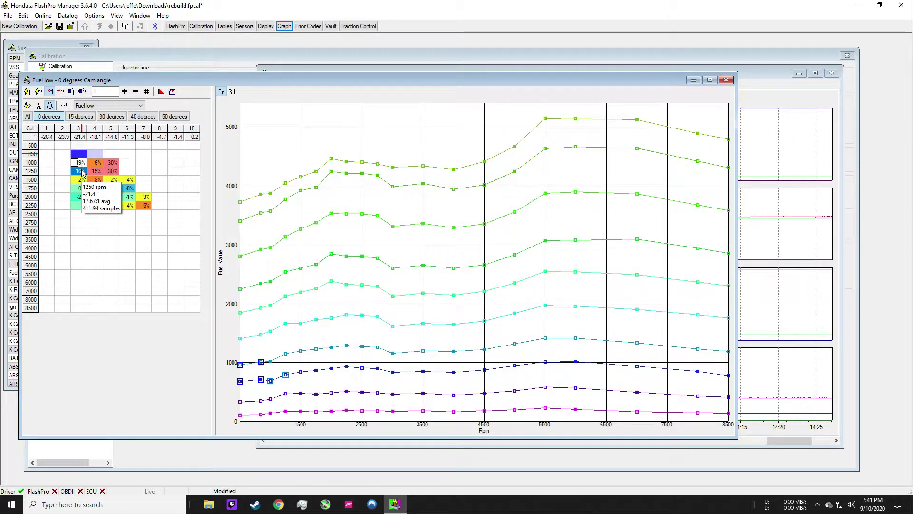
right_click(82, 173)
click(90, 144)
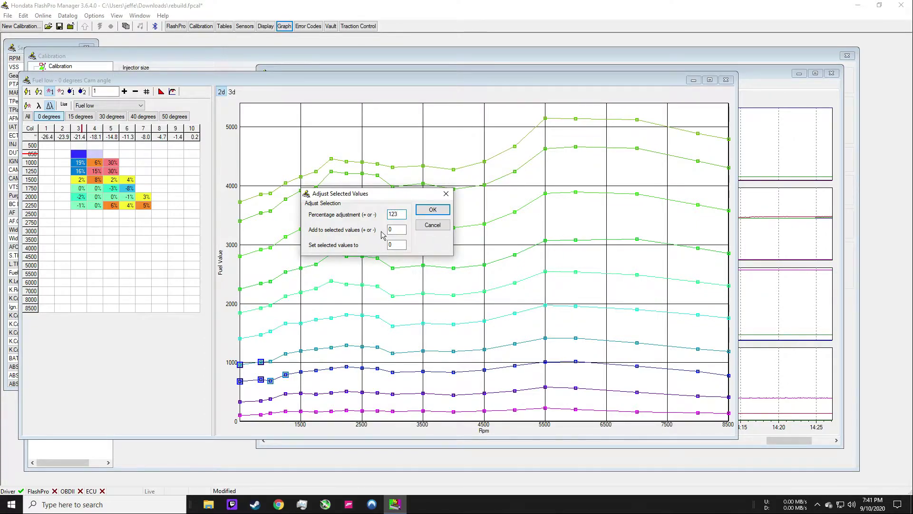
click(426, 209)
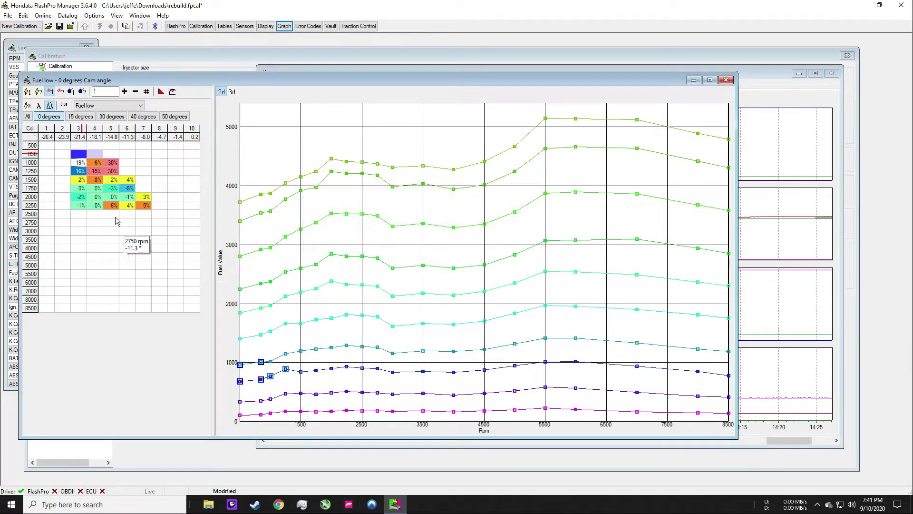
- Increase the column 4 fuel values from 1000 to 1500 rpm in the 0 degree table by 10 percent
right_click(105, 163)
click(107, 148)
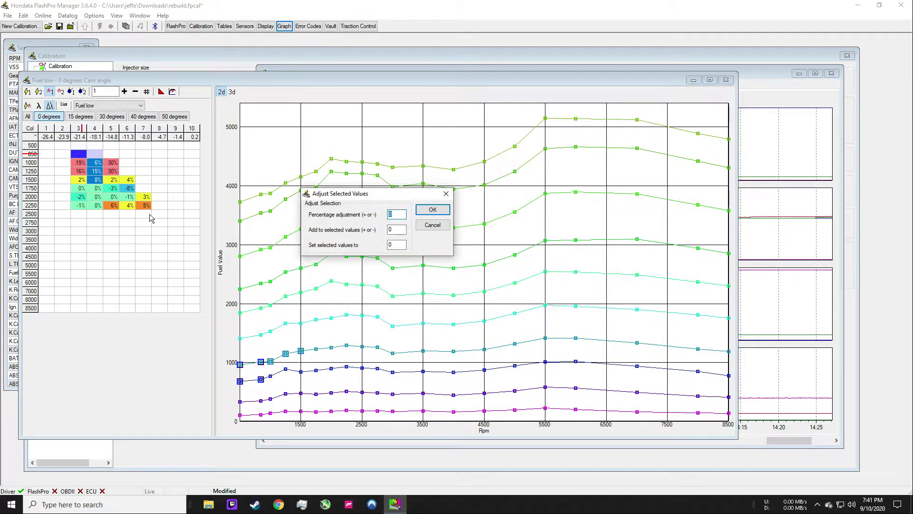
text(10)
key(Return)
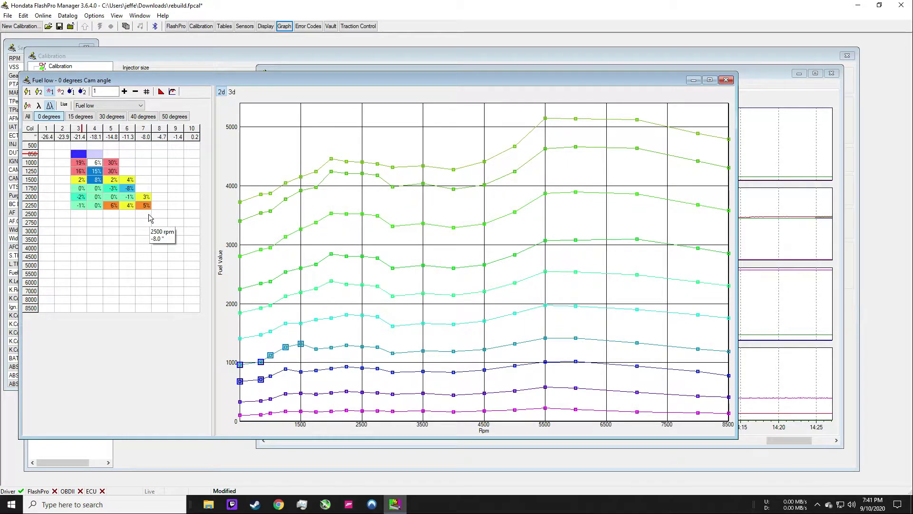
- Increase the 0 degree column 5 fuel values at 1000 and 1250 rpm by 15 percent, and smooth that curve's points from 850 to 1500 rpm
drag(113, 162, 115, 170)
right_click(114, 170)
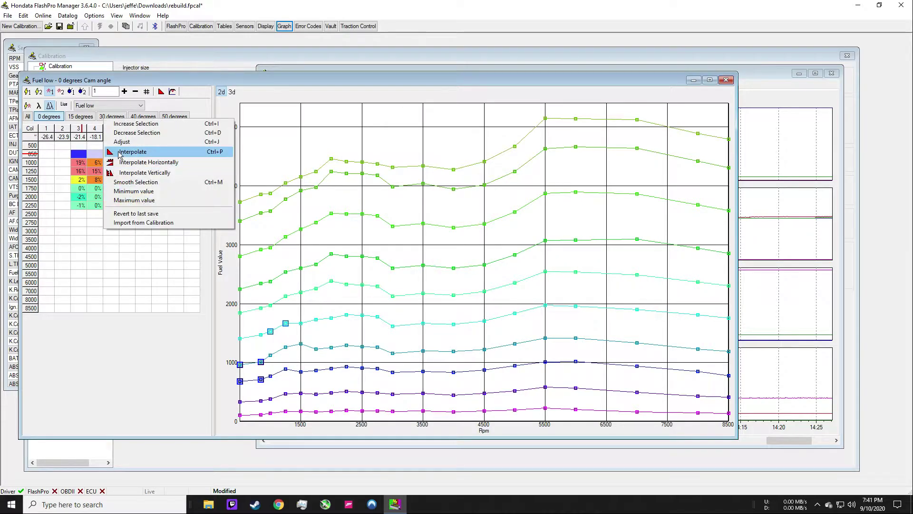
click(125, 149)
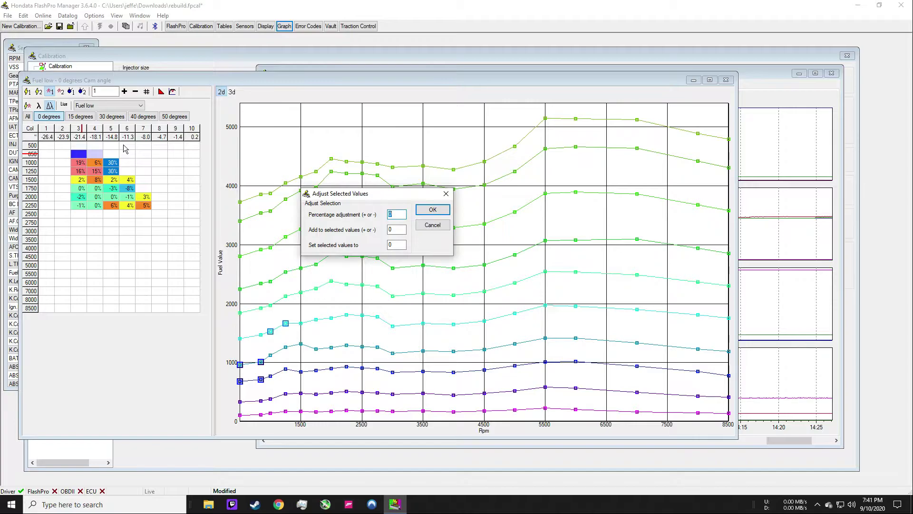
text(15)
key(Return)
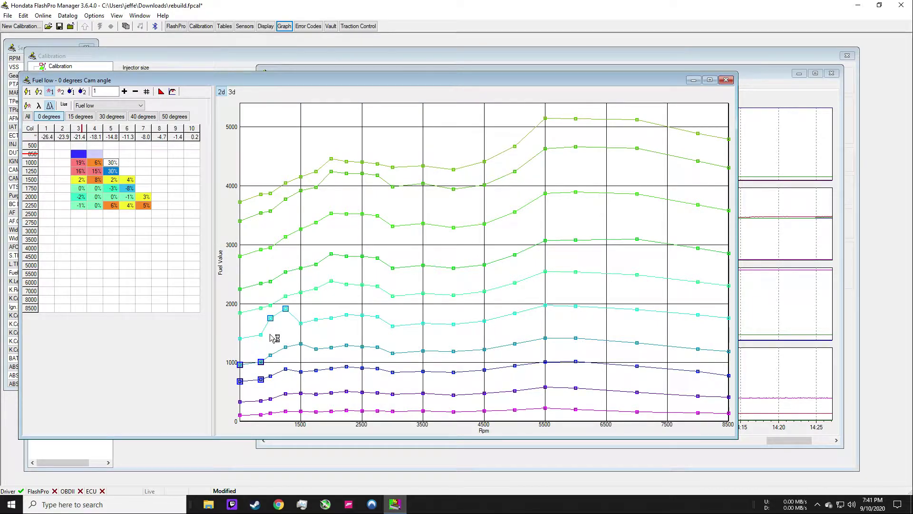
drag(263, 338, 287, 315)
click(285, 309)
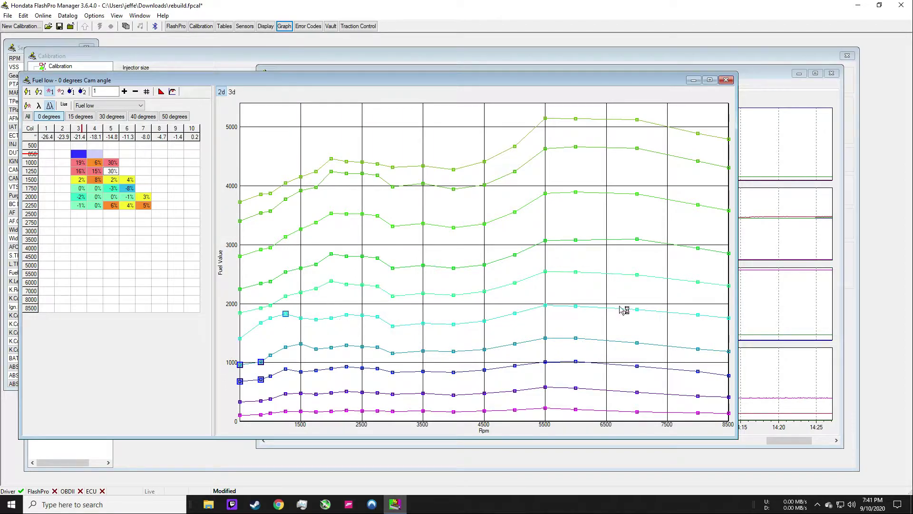
- Increase the 2250 rpm fuel values in columns 5 to 7 of the 0 degree table by 3 percent
click(113, 205)
shift+click(144, 205)
right_click(136, 155)
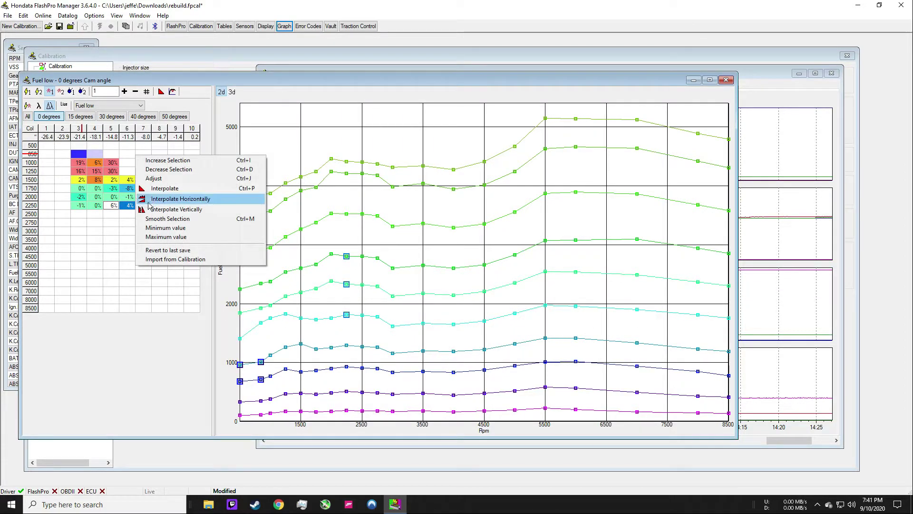
click(161, 180)
text(2)
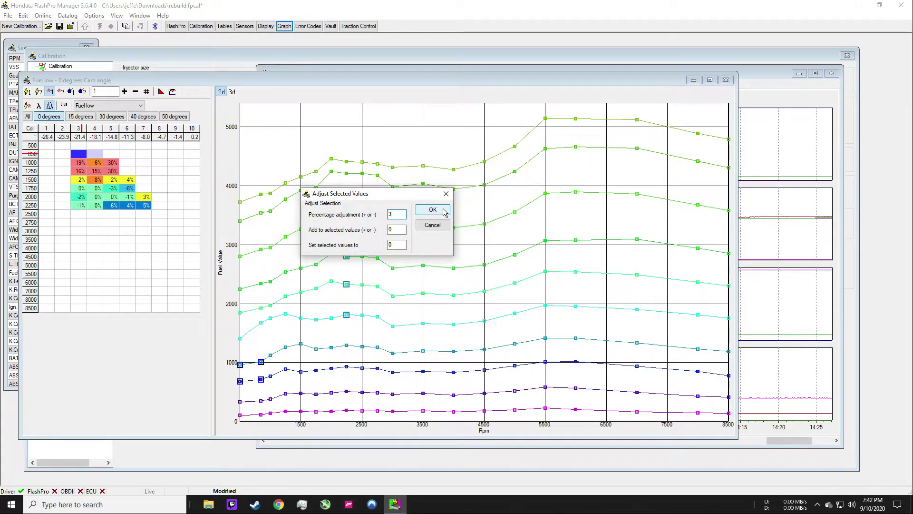
click(443, 210)
click(130, 188)
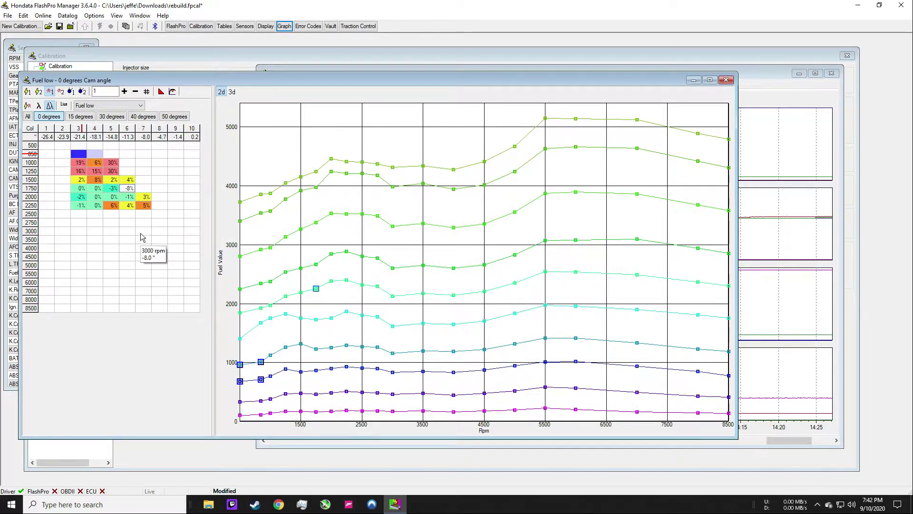
- In the 15 degree Fuel low table, raise the column 4 values from 1000 to 1500 rpm by a small percentage
click(83, 117)
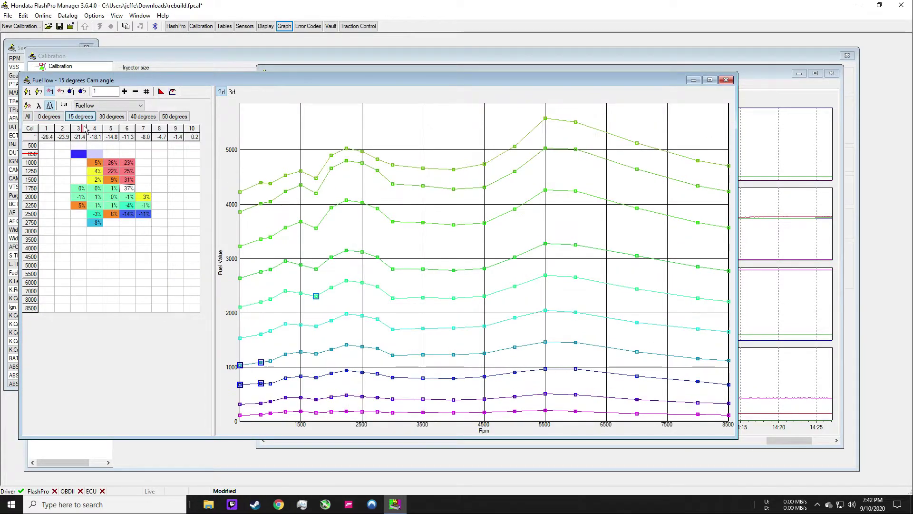
drag(95, 162, 98, 179)
right_click(99, 176)
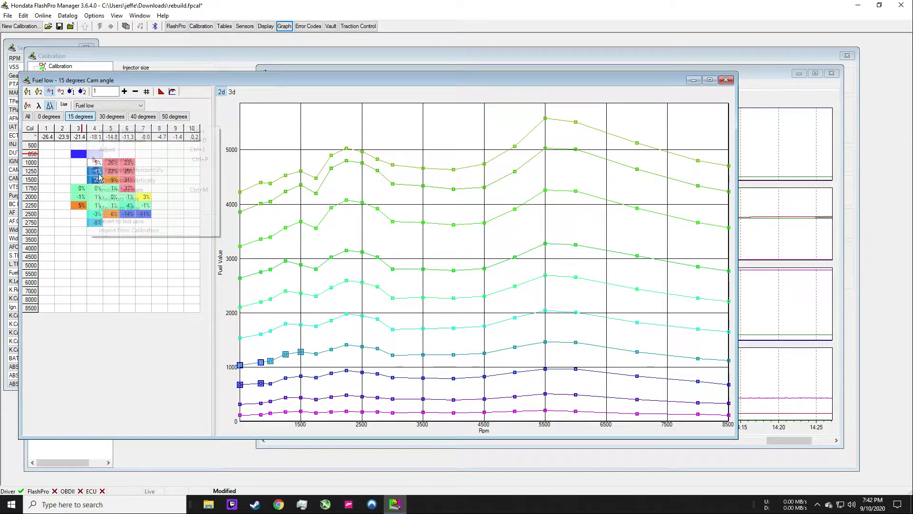
click(108, 150)
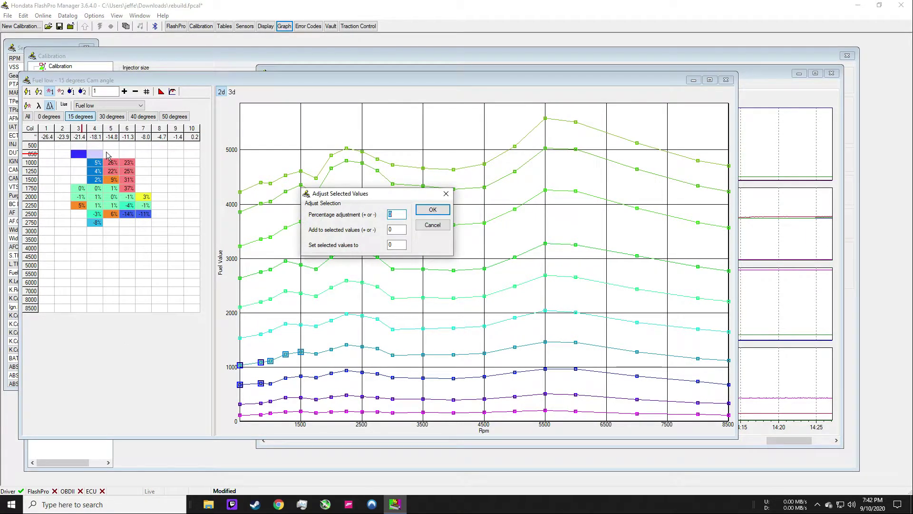
key(Return)
- Increase the column 5 fuel values from 1000 to 1500 rpm in the 15 degree table by 10 percent
drag(111, 162, 114, 180)
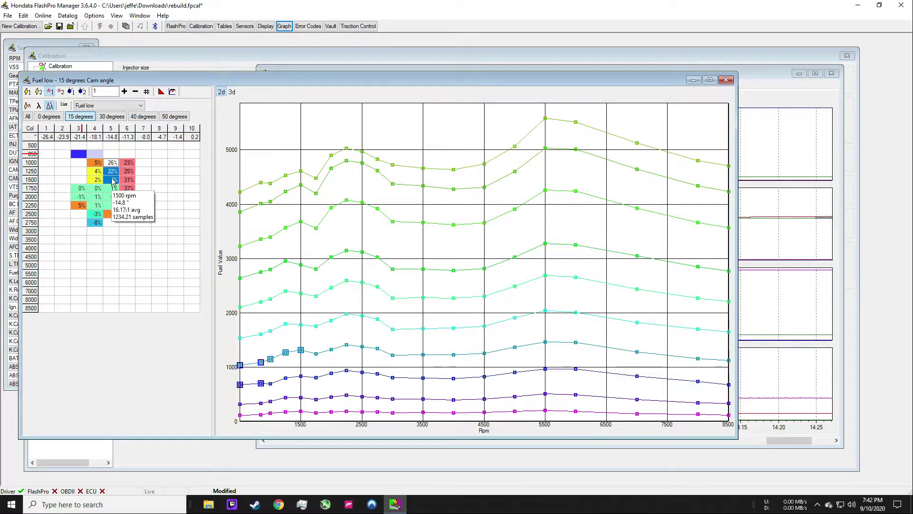
right_click(114, 181)
click(115, 151)
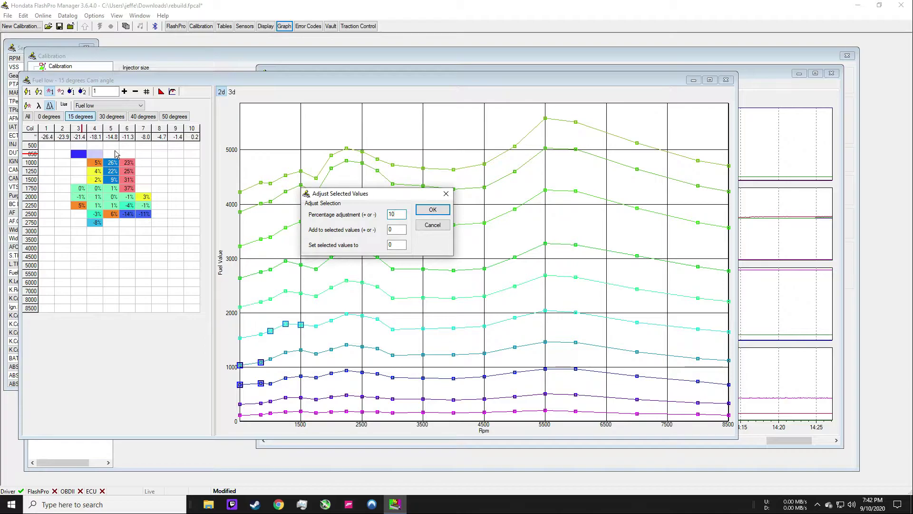
key(Return)
- Increase the column 6 fuel values from 1000 to 1750 rpm in the 15 degree table by 20 percent
click(130, 163)
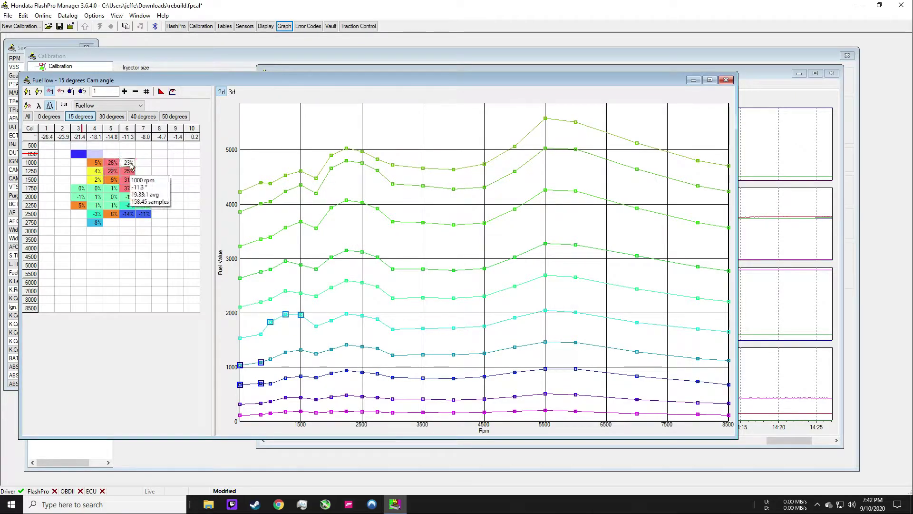
drag(131, 165, 127, 188)
right_click(127, 187)
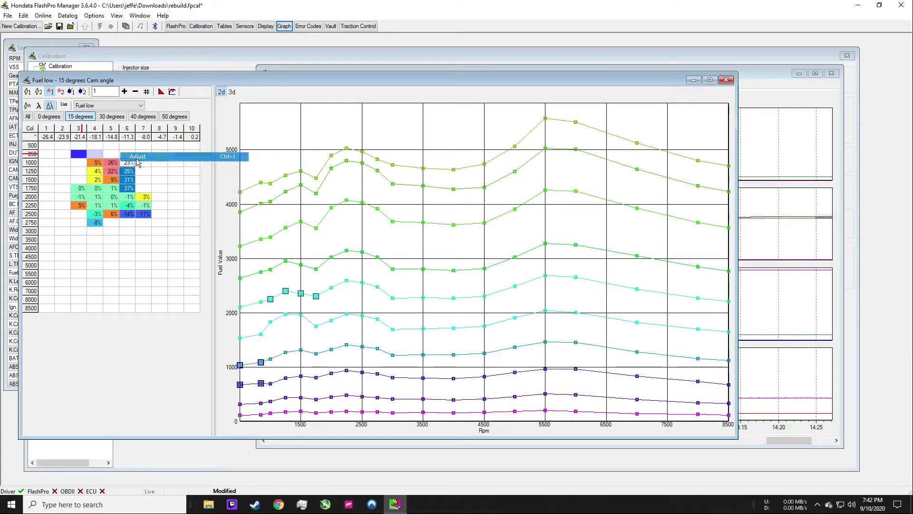
click(137, 157)
text(20)
key(Return)
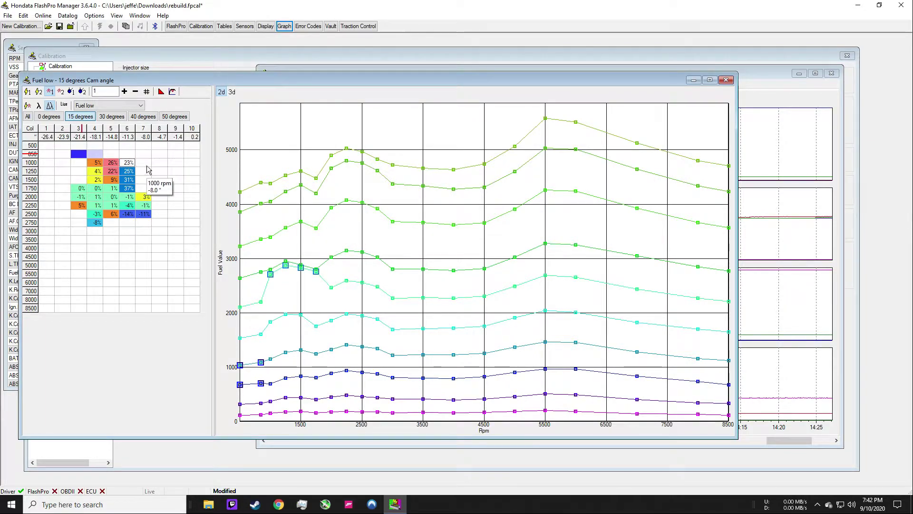
- Increase the column 7 fuel values from 1000 to 1750 rpm in the 15 degree table by 10 percent
right_click(148, 170)
click(152, 162)
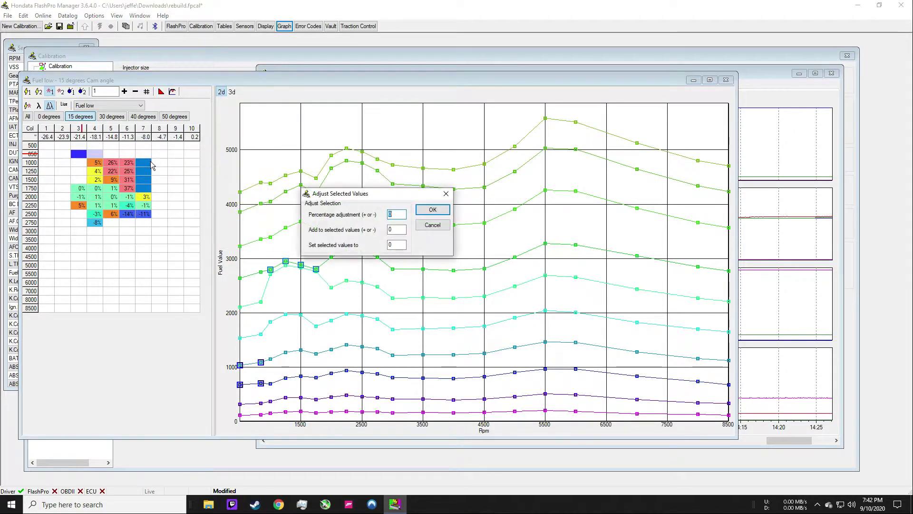
text(10)
click(431, 210)
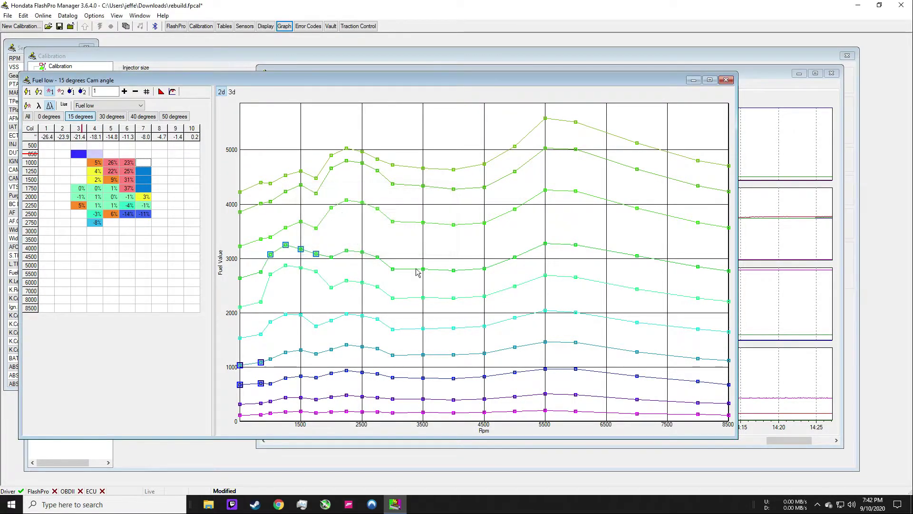
- Smooth the 15 degree curves by raising column 6 at 2000 and 850 rpm, column 5 at 1750 and 850 rpm, and column 7 at 850 rpm
click(270, 275)
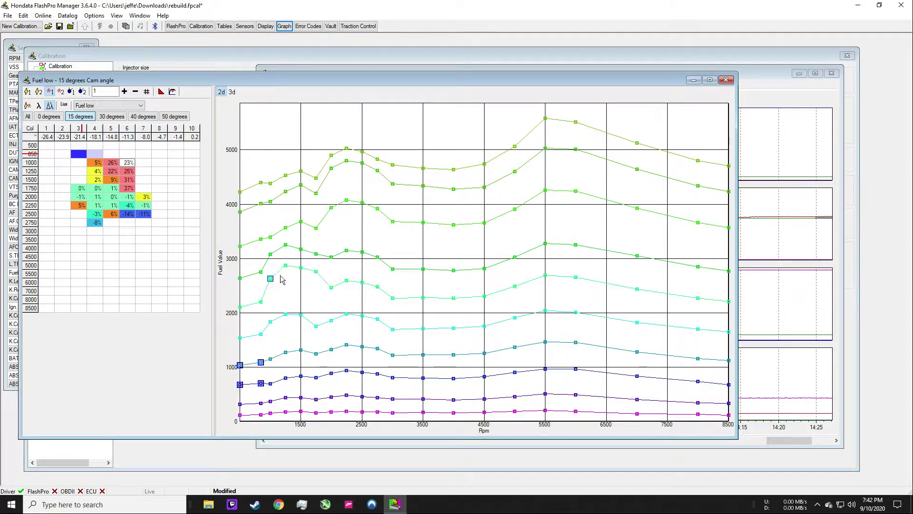
click(332, 287)
drag(331, 287, 330, 282)
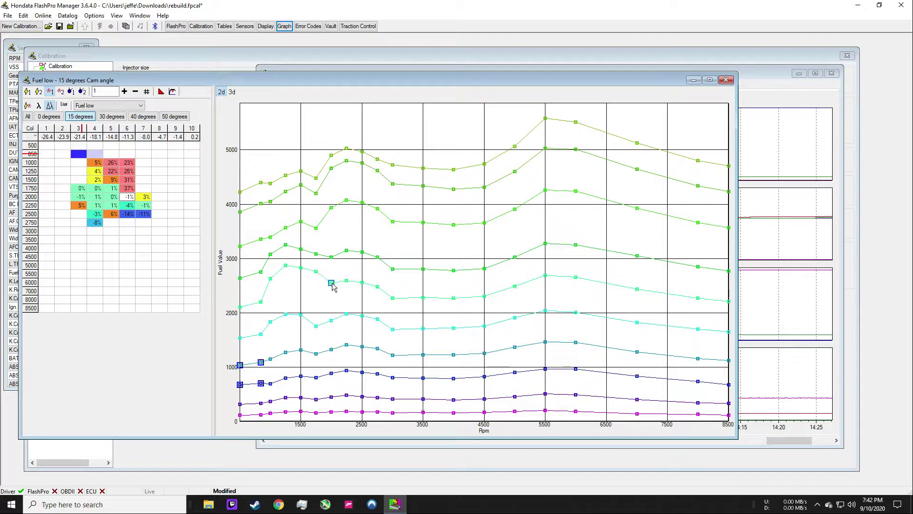
click(316, 325)
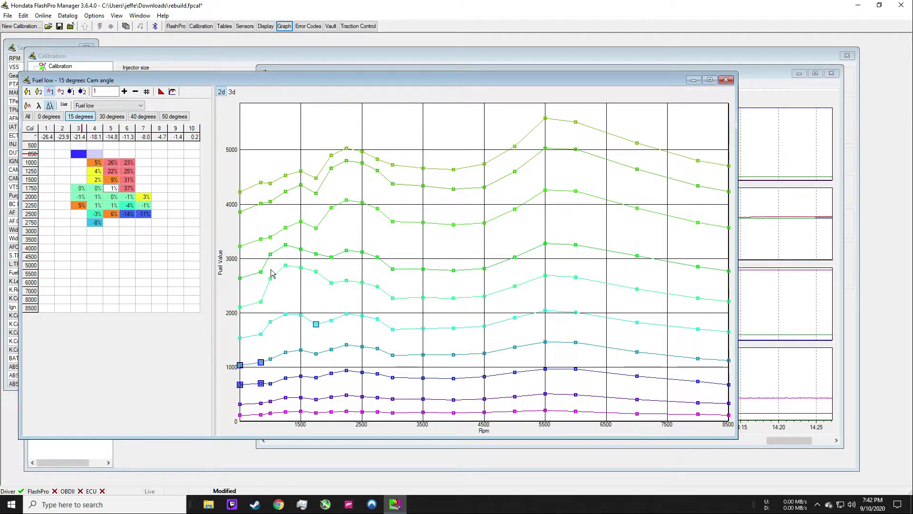
drag(262, 305, 261, 295)
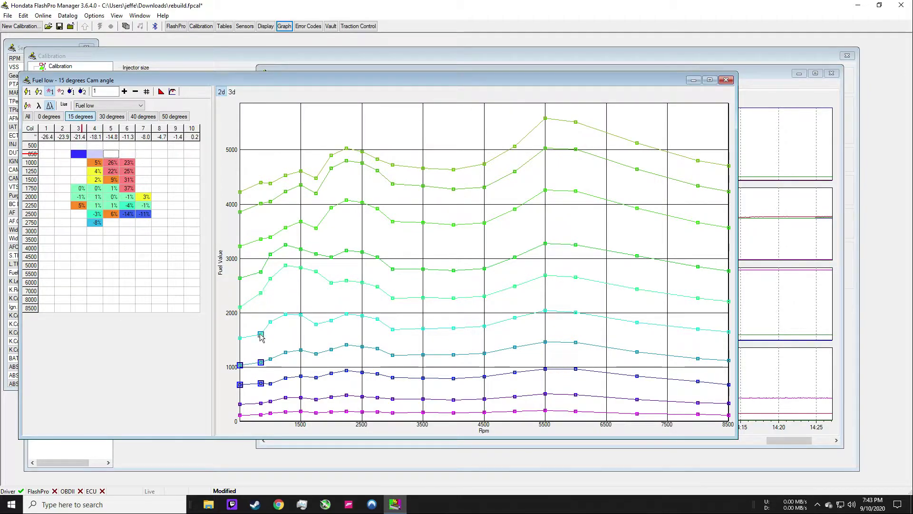
drag(261, 272, 261, 269)
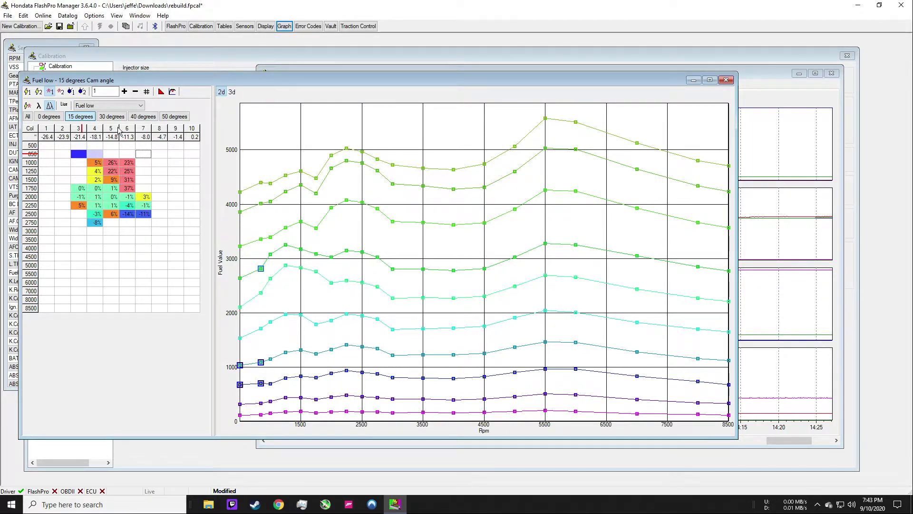
- In the 30 degree Fuel low table, increase the column 5 values from 1000 to 1500 rpm by 8 percent
click(111, 117)
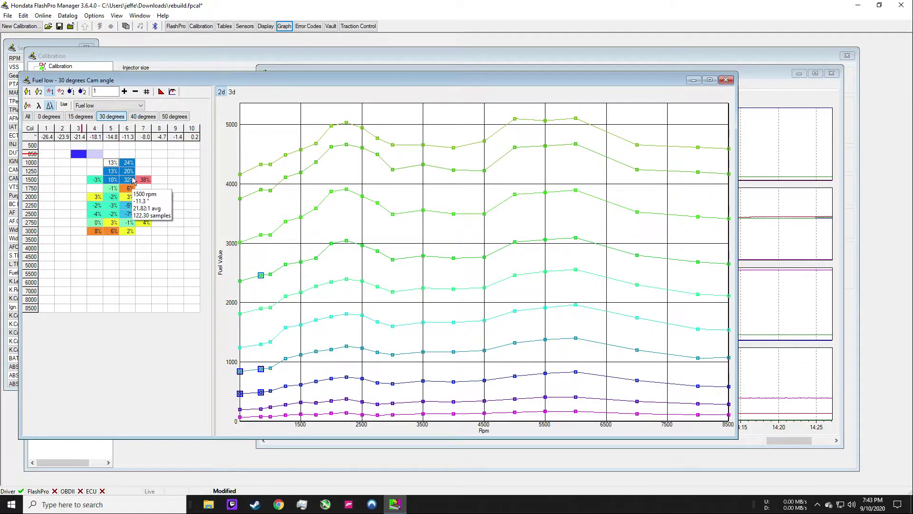
click(112, 179)
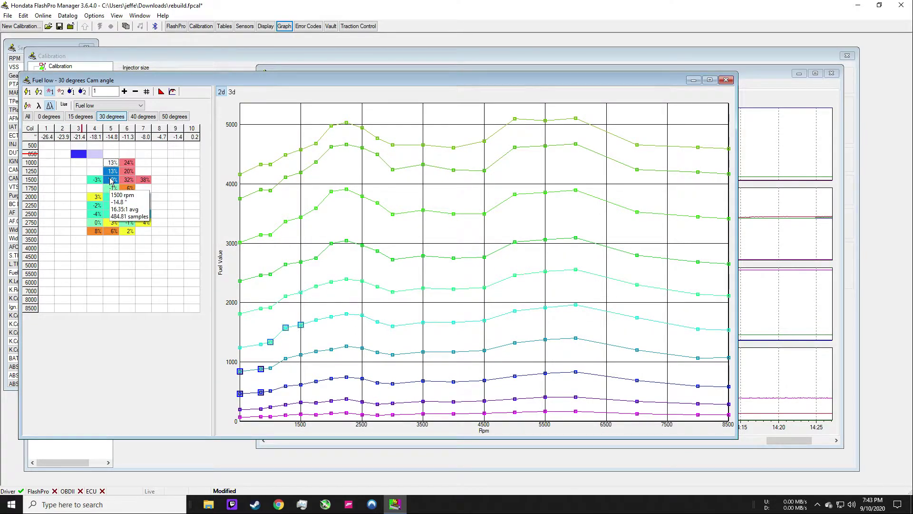
right_click(112, 180)
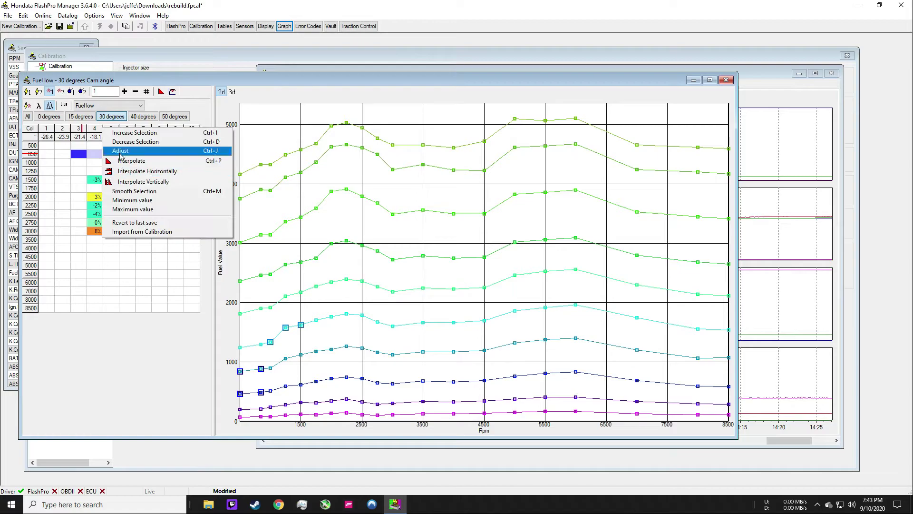
click(121, 152)
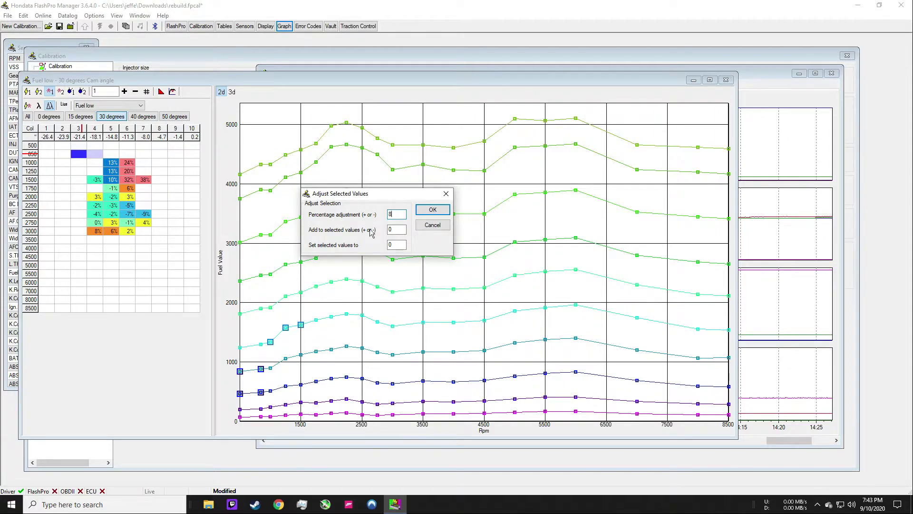
click(444, 210)
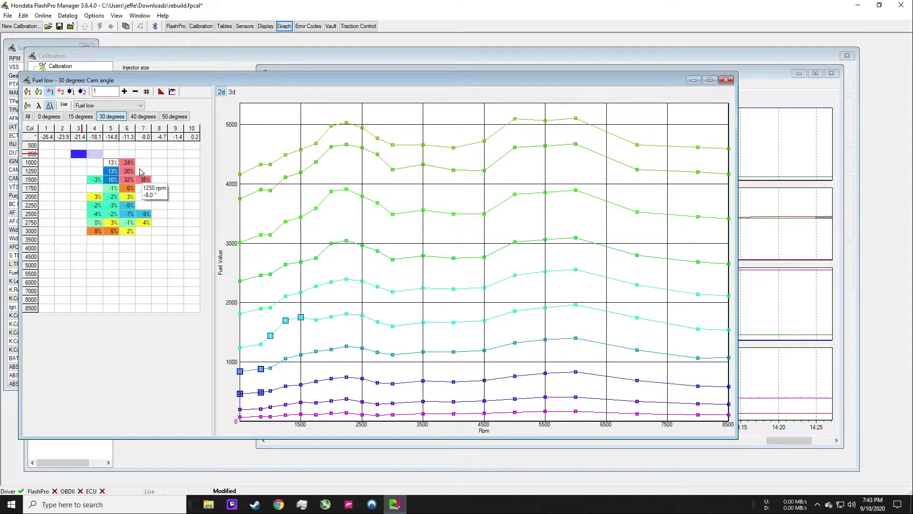
- Increase the columns 6 and 7 fuel values from 1000 to 1500 rpm in the 30 degree table by 20 percent
drag(128, 162, 140, 183)
right_click(140, 184)
click(155, 164)
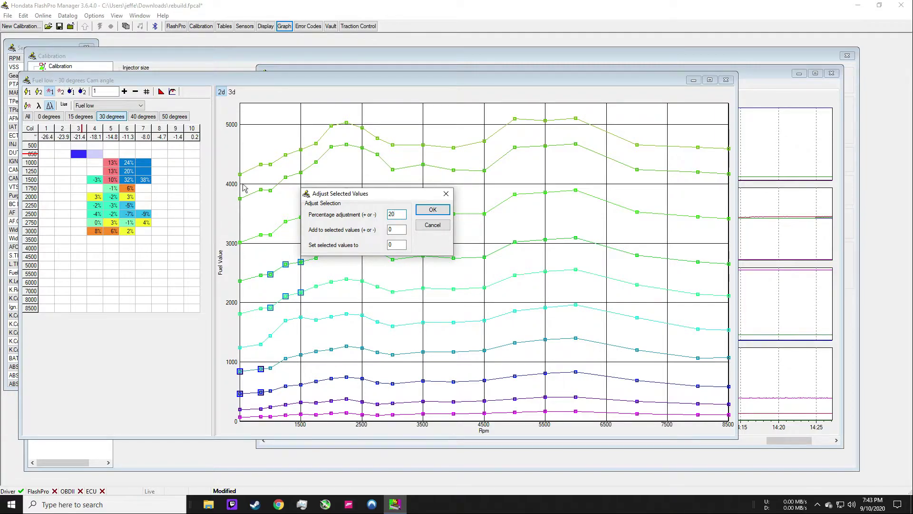
text(20)
click(430, 210)
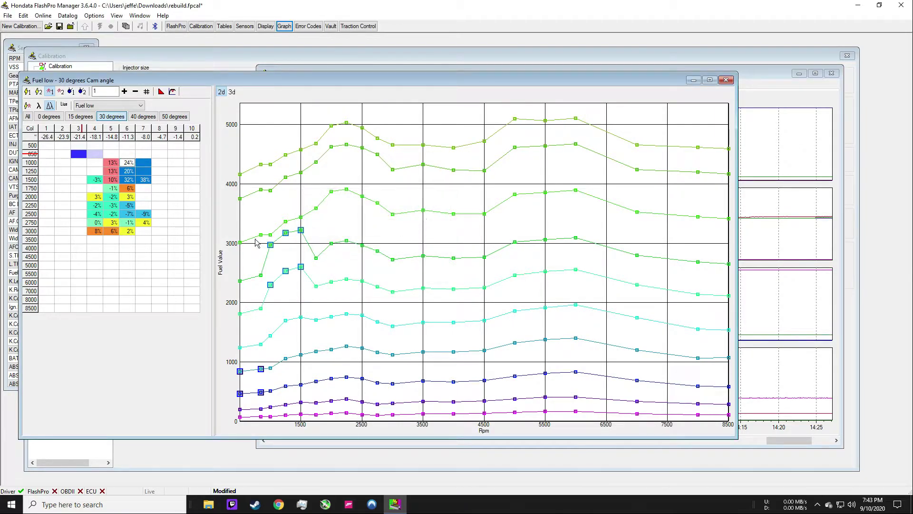
- Smooth the 30 degree curves for columns 6 and 7 by raising their points at 850 and 1750 rpm
click(265, 260)
drag(261, 278, 260, 267)
drag(261, 309, 261, 299)
click(318, 289)
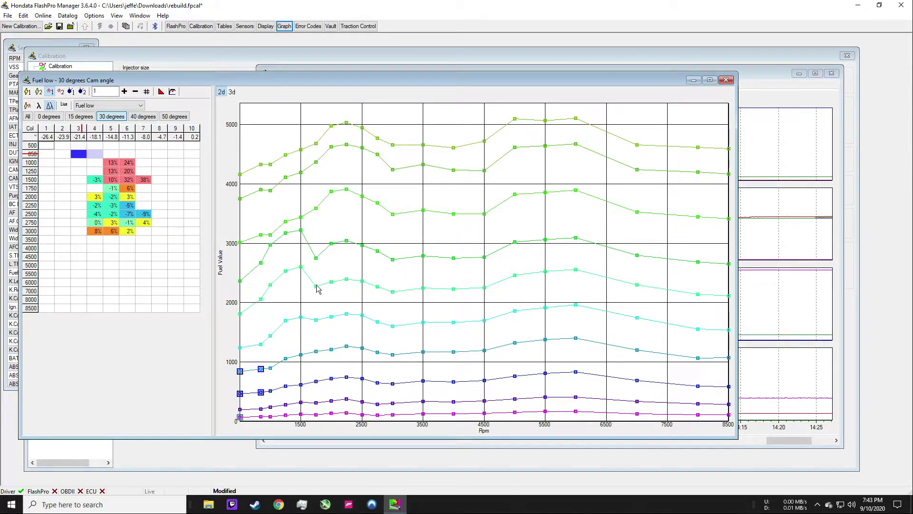
drag(316, 287, 320, 240)
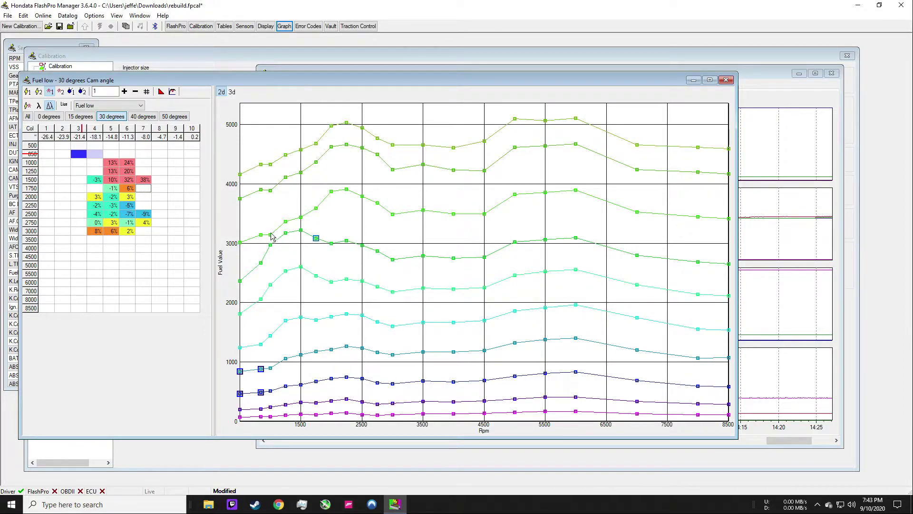
- Fine-tune the 30 degree column 8 curve at 1000, 3000 and 4500 rpm, and raise column 7 slightly at 2000 rpm
drag(272, 237, 273, 230)
click(393, 214)
drag(392, 214, 393, 212)
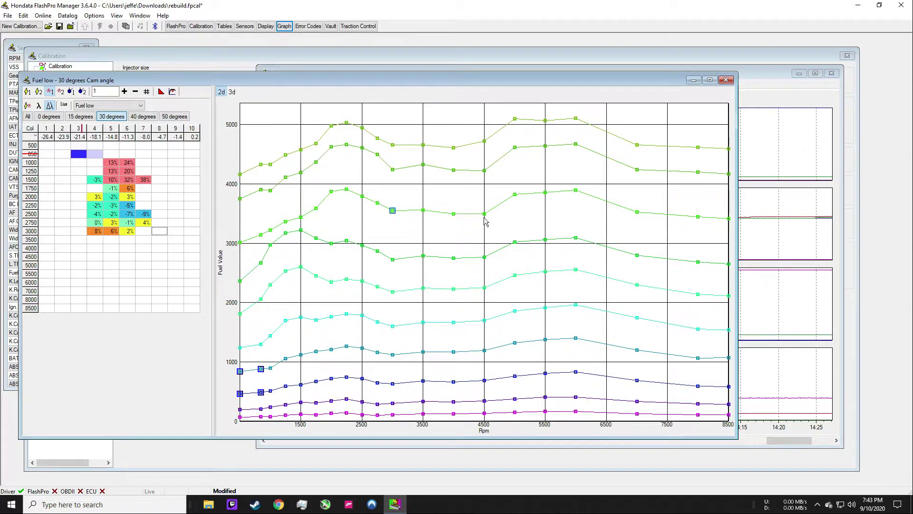
key(ctrl+Home)
click(484, 214)
key(ctrl+Home)
click(331, 244)
- Compare the 30 degree fuel curves with those of the 40 and 50 degree tables
click(143, 116)
click(112, 117)
click(174, 117)
click(111, 116)
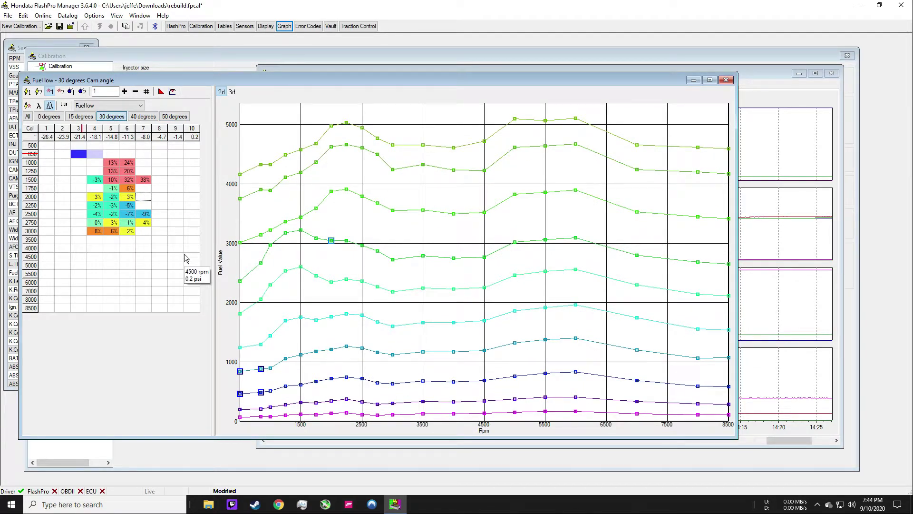
key(ctrl+Home)
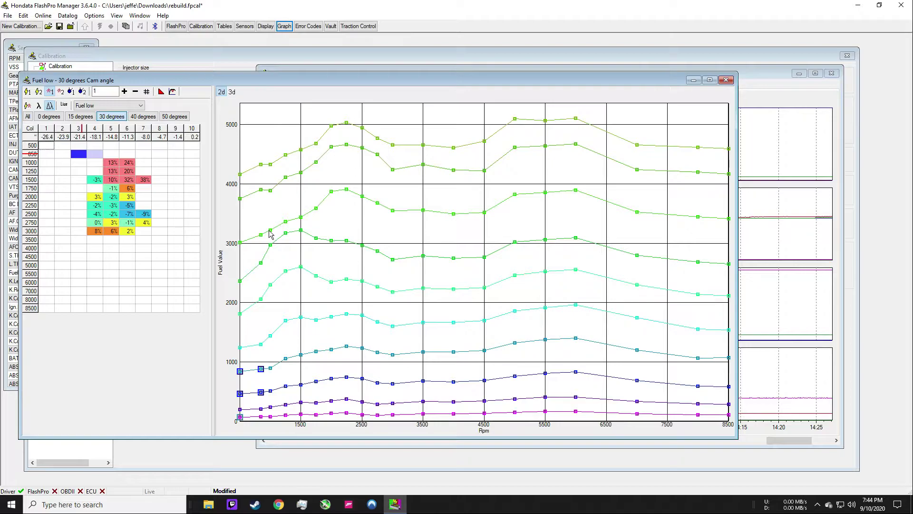
- Increase the column 8 fuel values from 850 to 2000 rpm in the 30 degree table by 10 percent
click(271, 231)
click(286, 222)
drag(159, 154, 159, 202)
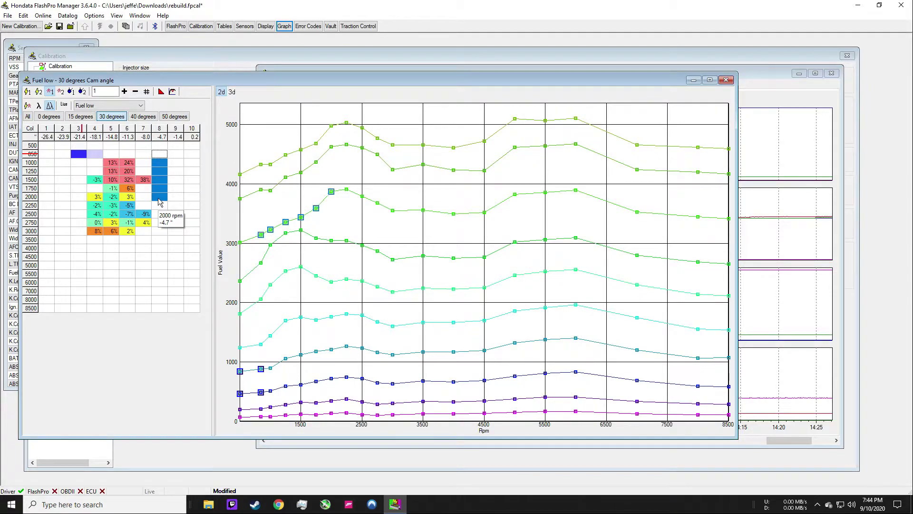
right_click(151, 153)
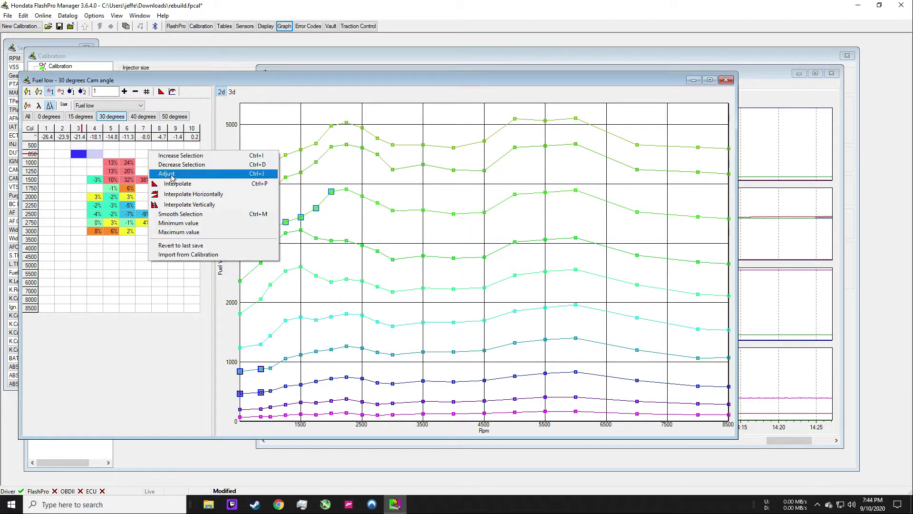
click(170, 179)
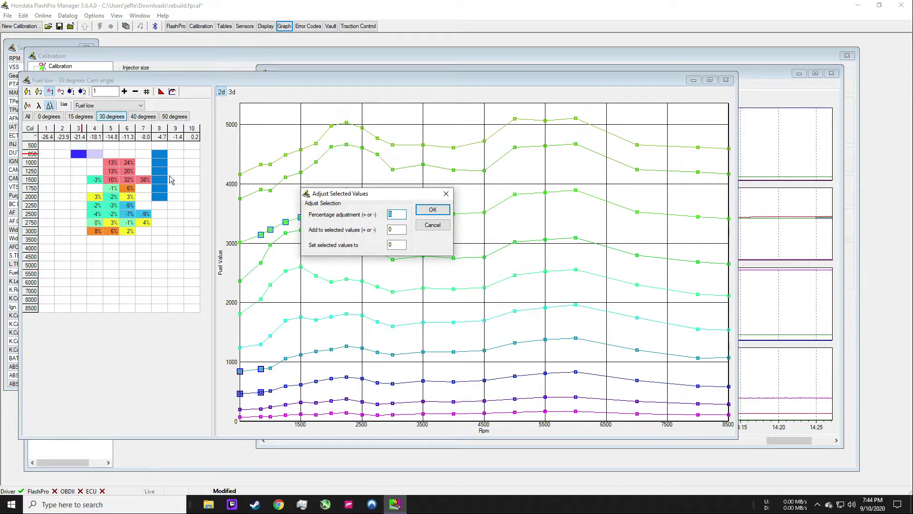
text(10)
key(Return)
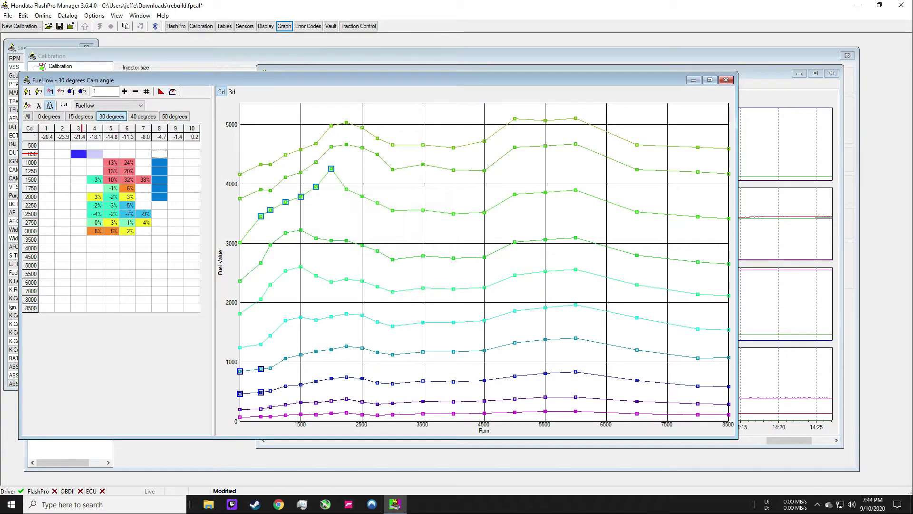
drag(175, 171, 184, 194)
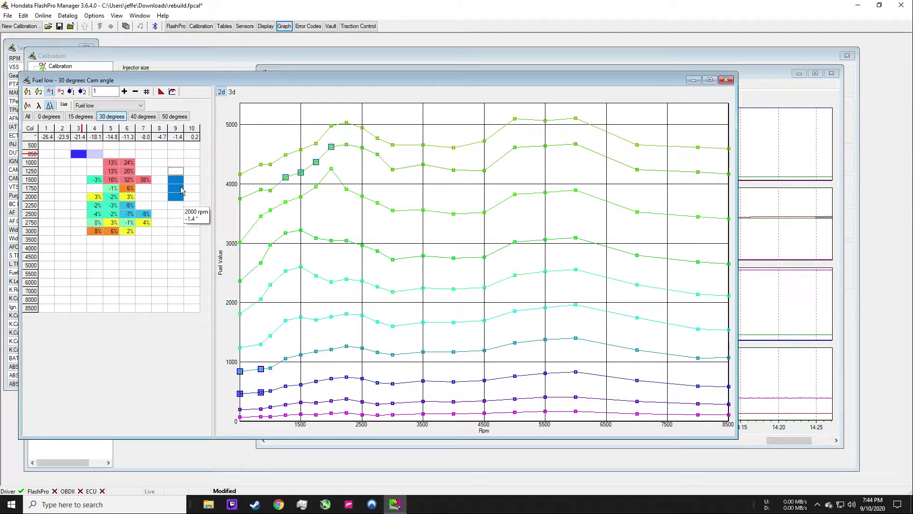
right_click(115, 172)
key(Escape)
drag(159, 162, 188, 198)
click(159, 163)
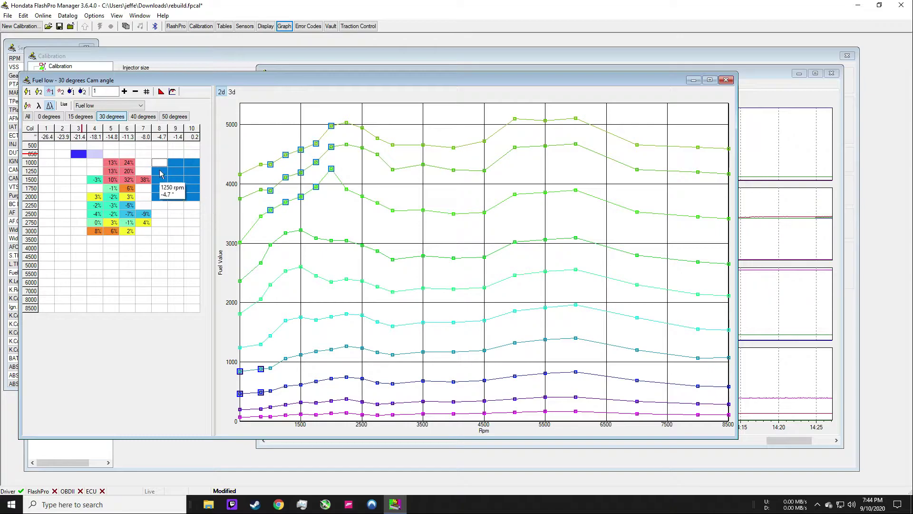
click(192, 162)
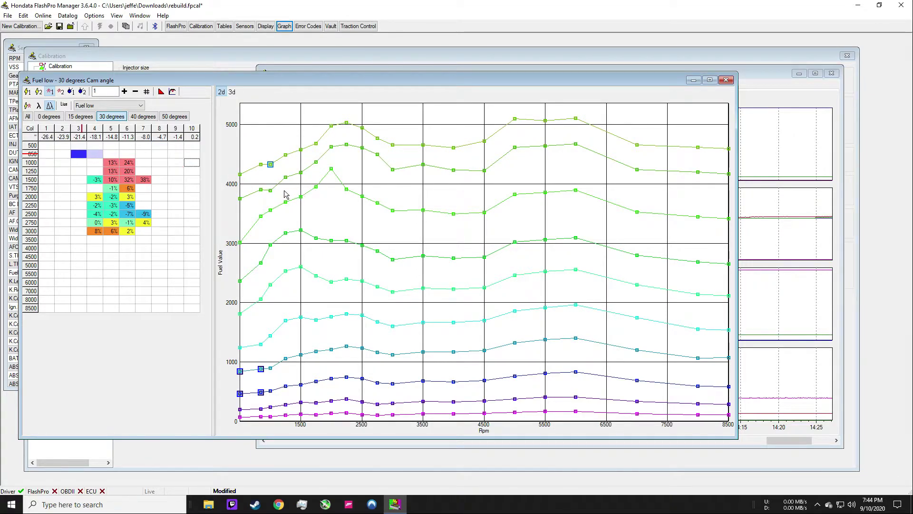
- Smooth the 30 degree column 8 peak by lowering its 2000 rpm point and raising its 2250 rpm point slightly
click(332, 170)
drag(332, 171, 332, 182)
drag(347, 189, 346, 184)
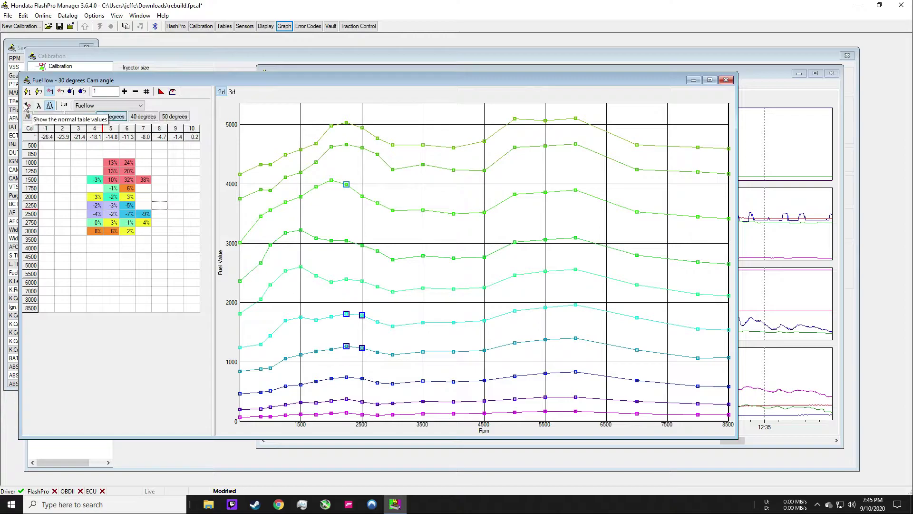
- Using the air-fuel error view, increase columns 4 and 5 at 3000 and 3500 rpm in the 30 degree table by a small percentage
click(50, 105)
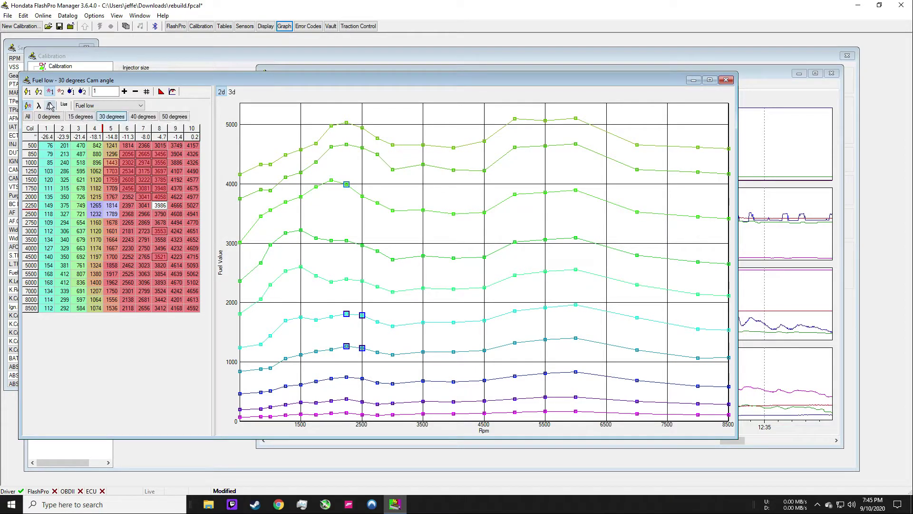
click(50, 106)
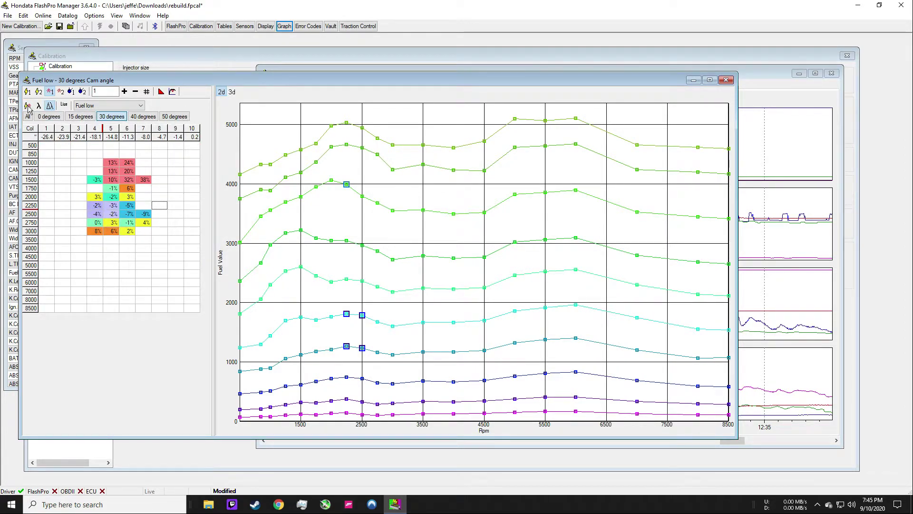
click(28, 106)
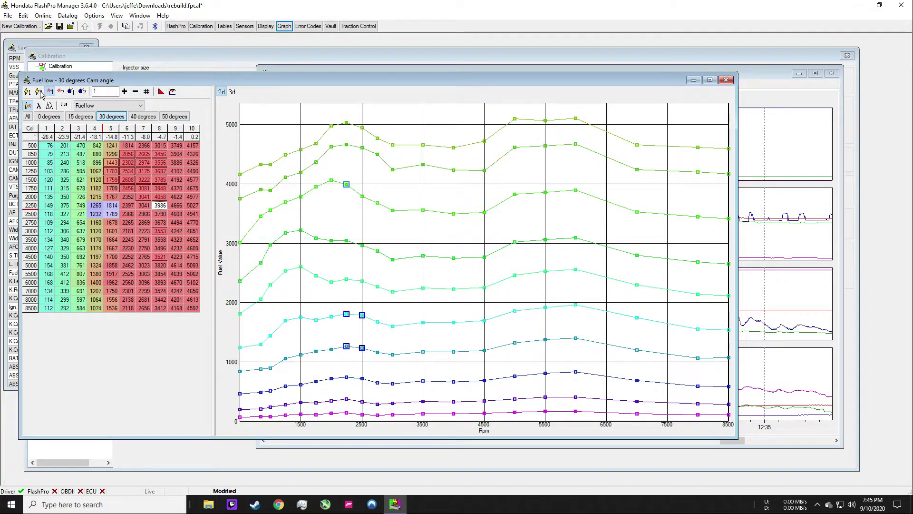
click(50, 106)
drag(99, 230, 114, 239)
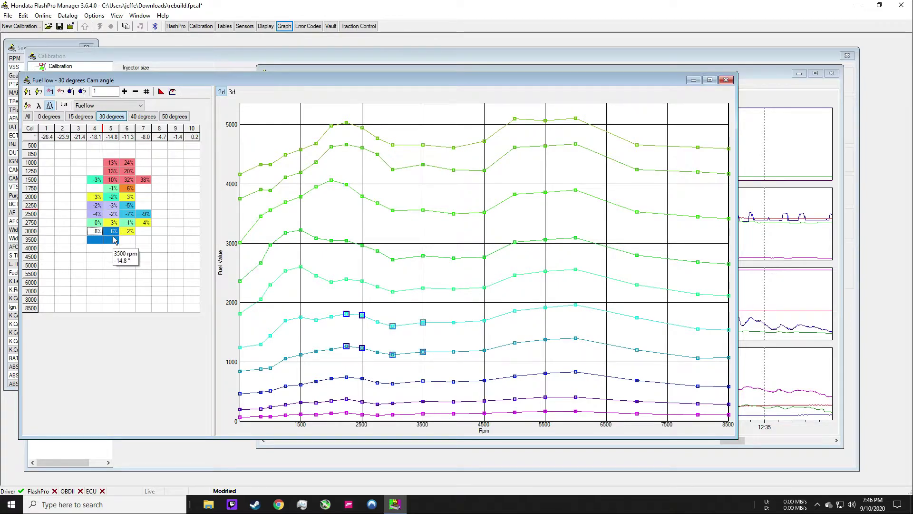
right_click(114, 240)
click(131, 215)
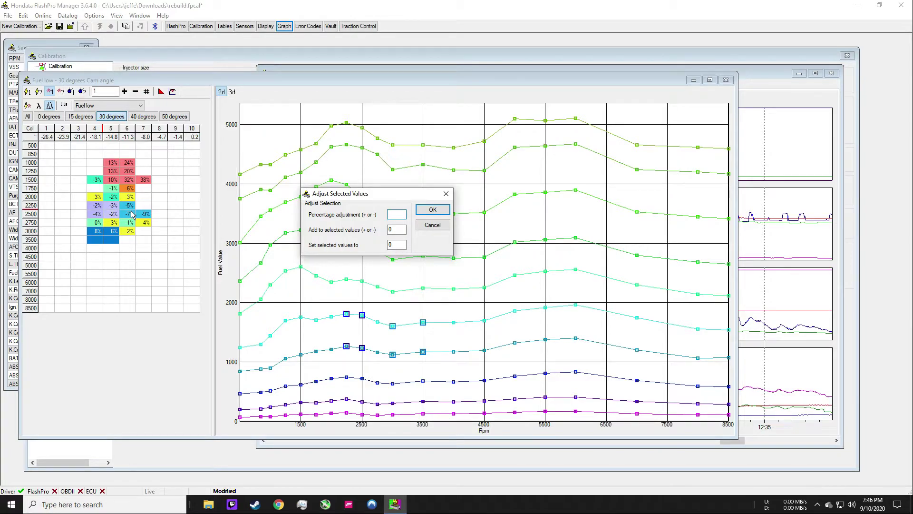
key(Return)
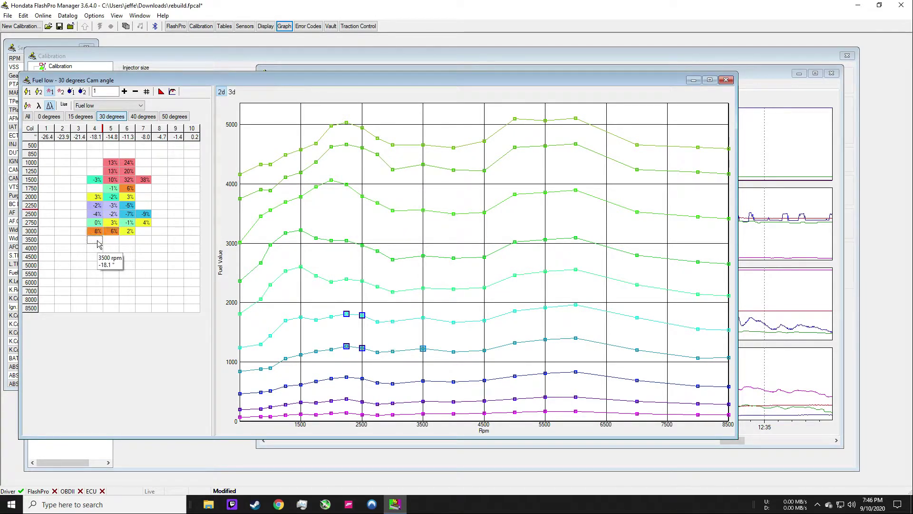
click(111, 243)
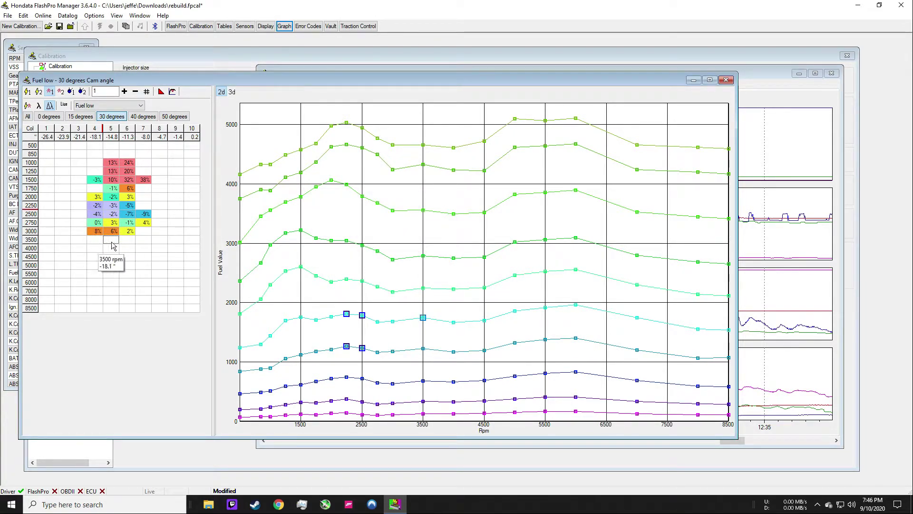
- Review the logged errors and fuel curves across the 0, 15, 30 and 40 degree Fuel low tables
click(143, 117)
click(112, 117)
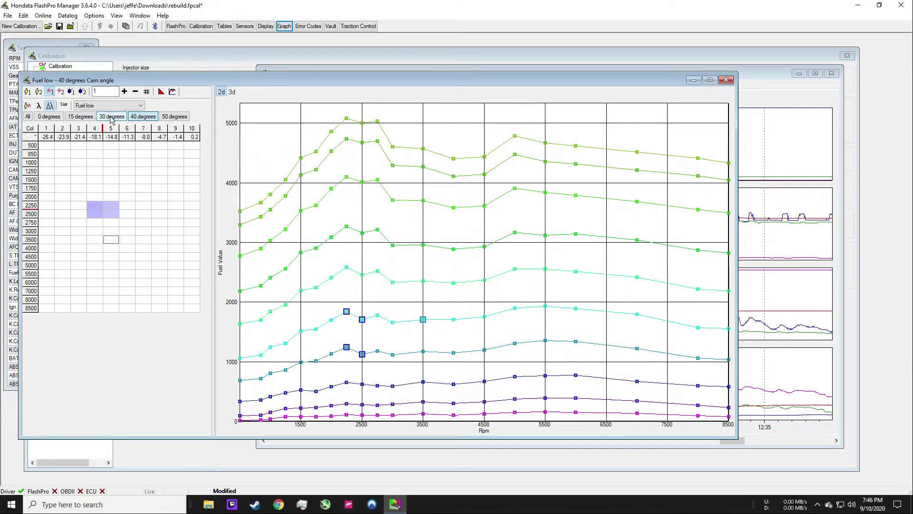
click(86, 119)
click(50, 117)
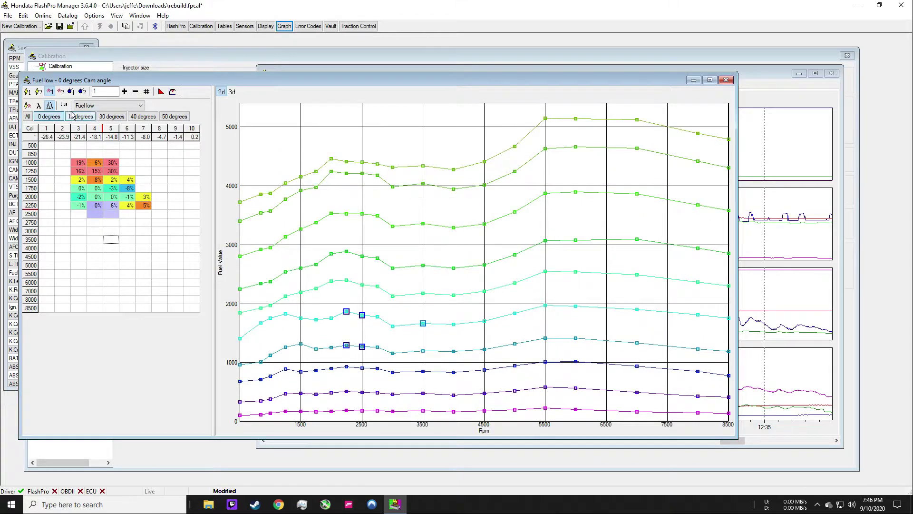
click(76, 117)
click(111, 117)
click(130, 118)
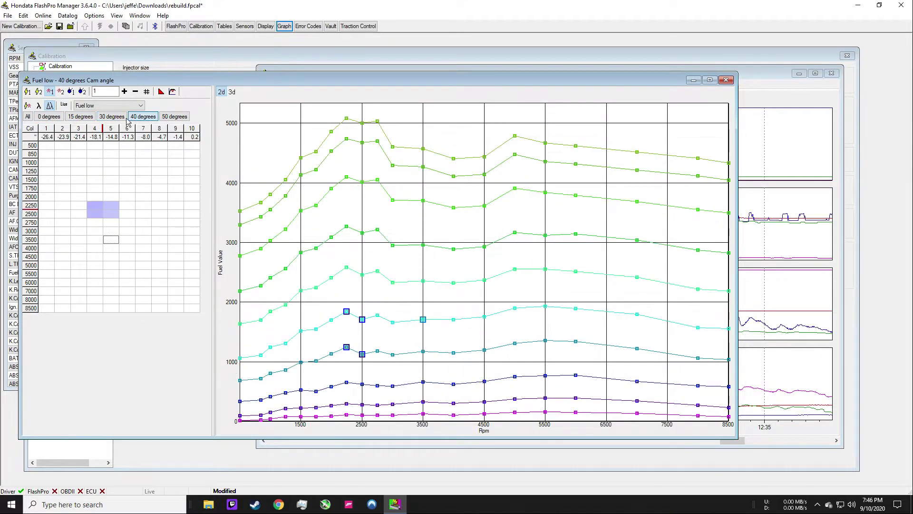
- Compare the logged air-fuel errors and fuel curves across the 0 to 50 degree Fuel low tables
click(174, 116)
click(143, 117)
click(111, 117)
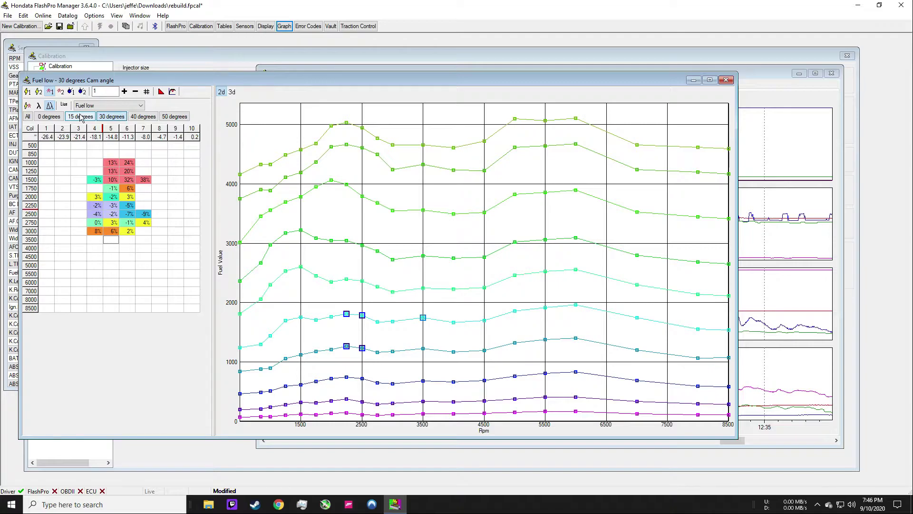
click(80, 118)
click(60, 117)
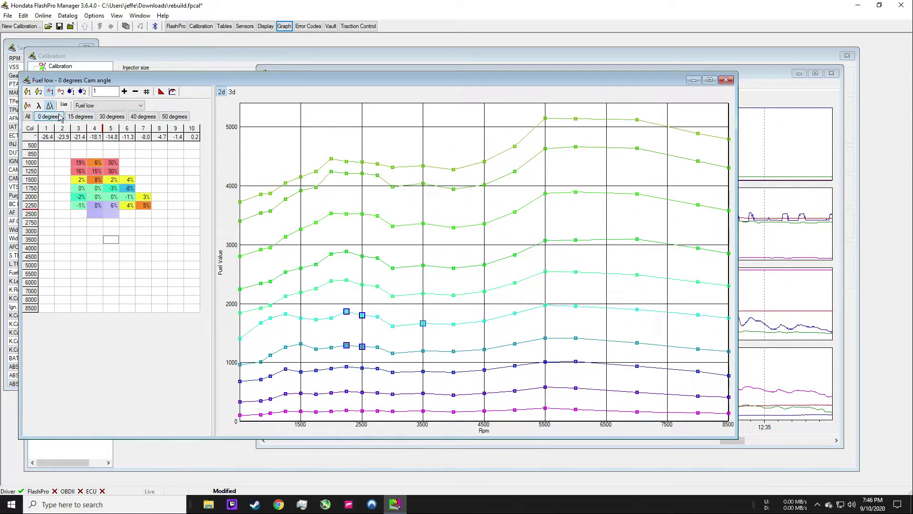
click(80, 116)
click(111, 116)
click(147, 118)
- Decrease columns 4 to 7 at 2250 and 2500 rpm in the 30 degree Fuel low table by a small percentage
click(111, 116)
mouse_move(92, 211)
drag(92, 210, 142, 214)
right_click(134, 162)
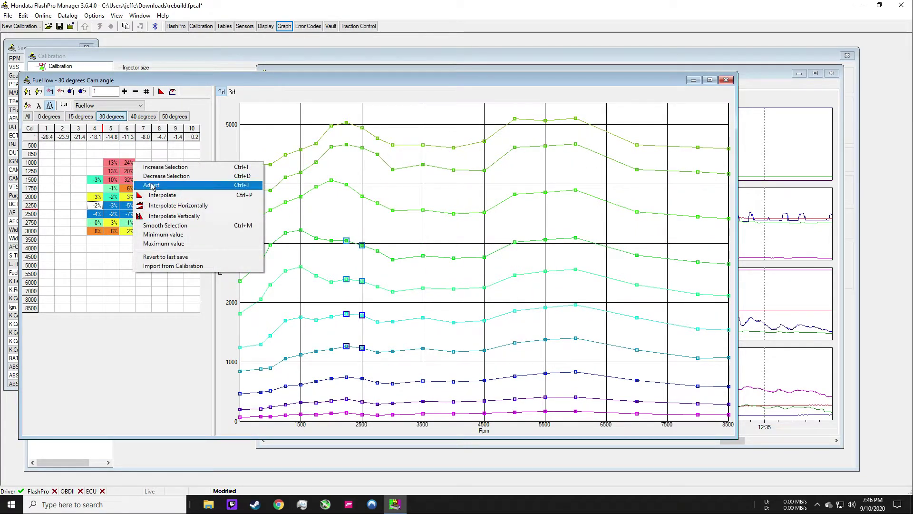
click(152, 185)
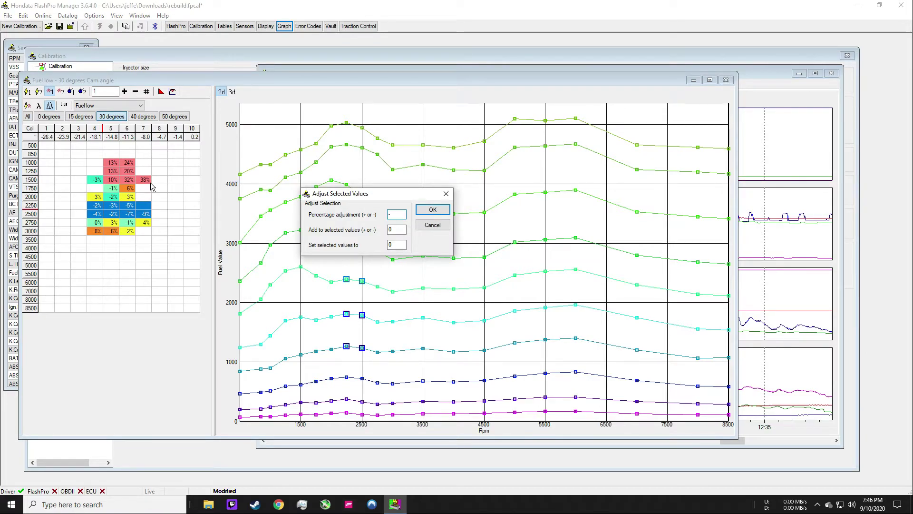
key(Return)
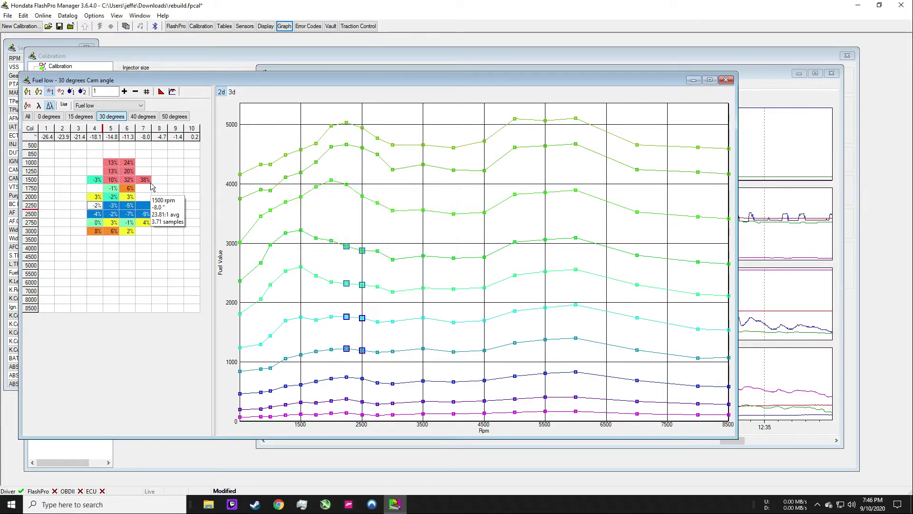
click(111, 248)
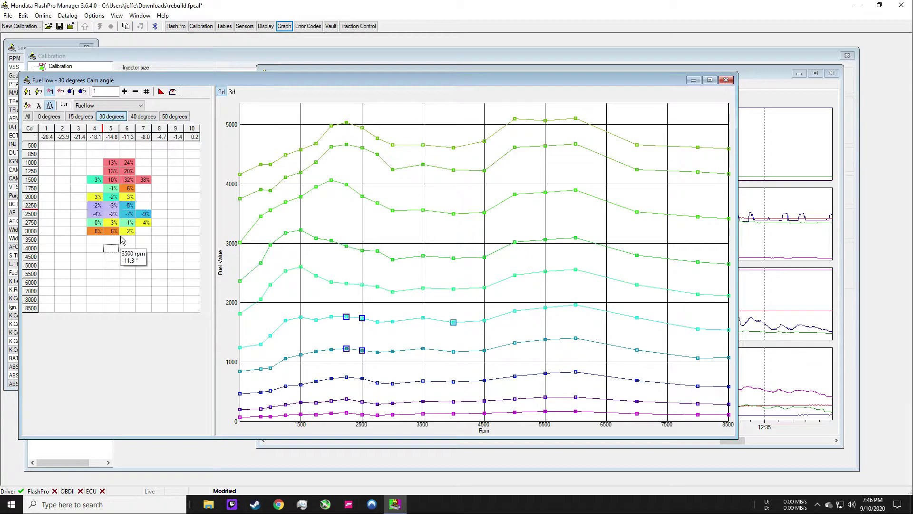
- Decrease columns 4 to 7 at 2500 and 2750 rpm in the 15 degree Fuel low table by a small percentage
click(95, 118)
drag(95, 213, 144, 223)
right_click(144, 222)
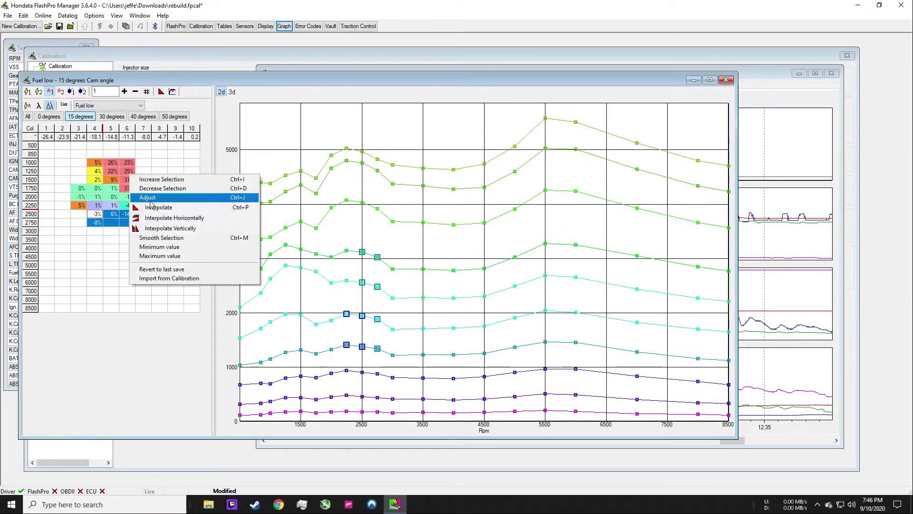
click(150, 202)
key(BackSpace)
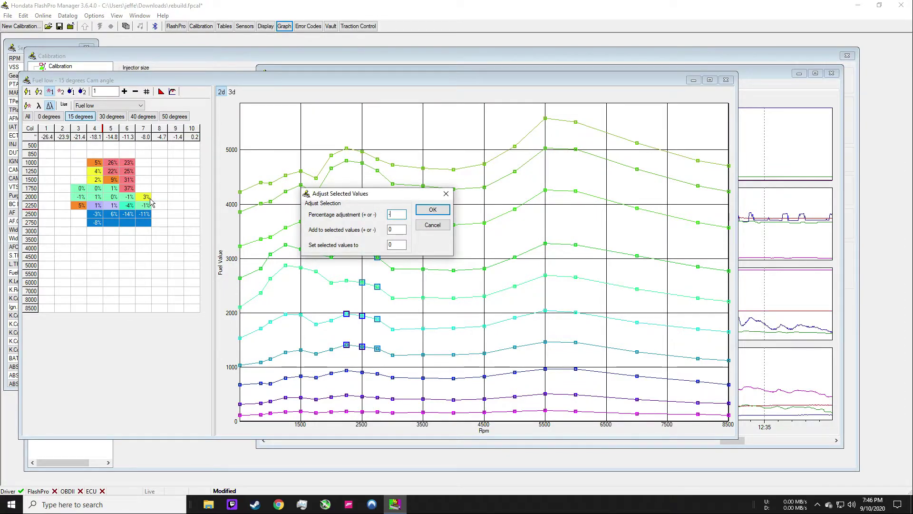
key(Return)
click(149, 200)
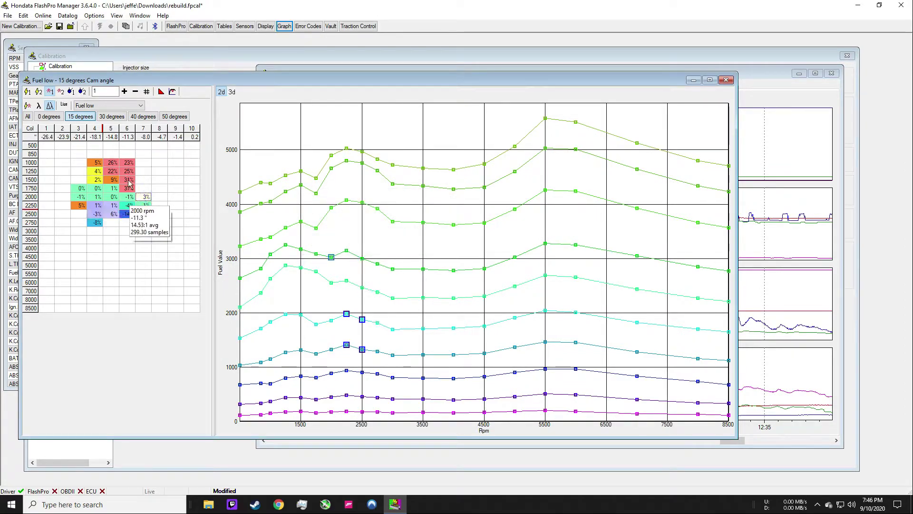
- Check the fuel curves of the 30, 40, 50 and 0 degree tables for irregularities, ending on the 30 degree table
click(112, 117)
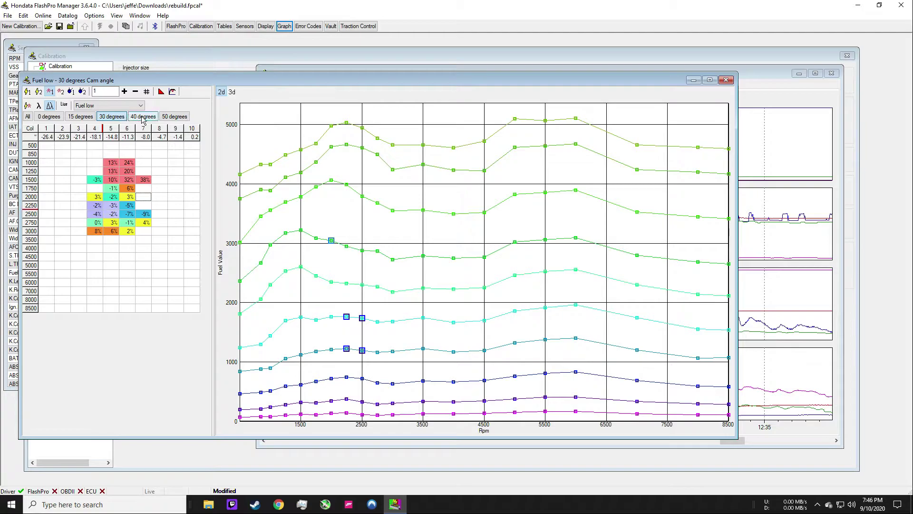
click(143, 117)
click(175, 116)
click(49, 117)
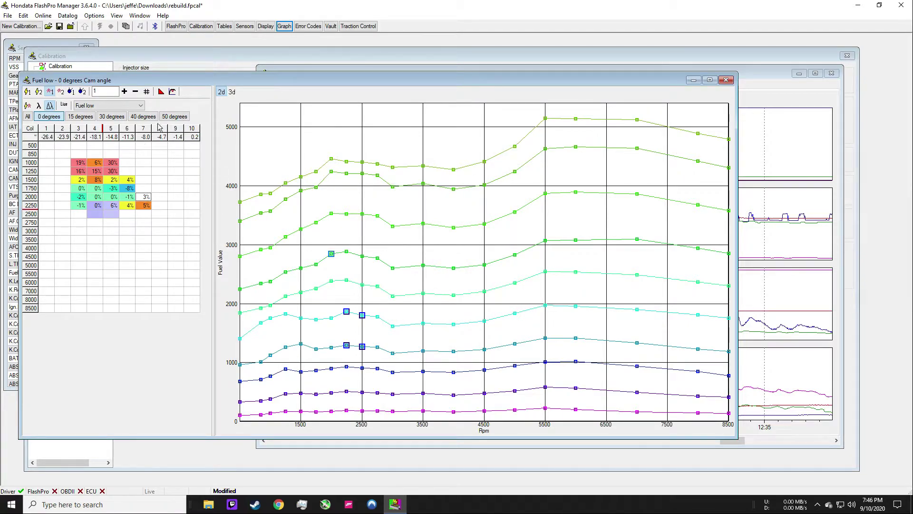
click(119, 117)
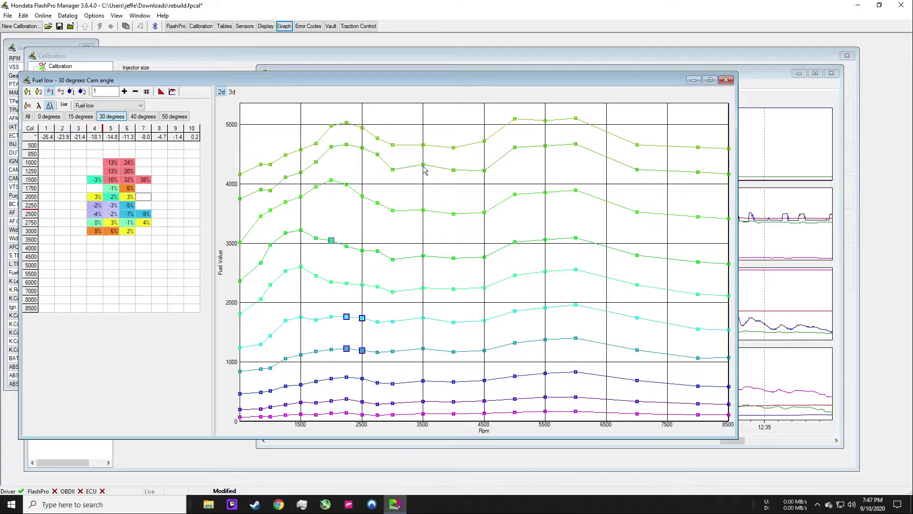
- Raise the column 9 point at 3500 rpm in the 30 degree table to about 4800 and try to undo the change
drag(425, 166, 429, 141)
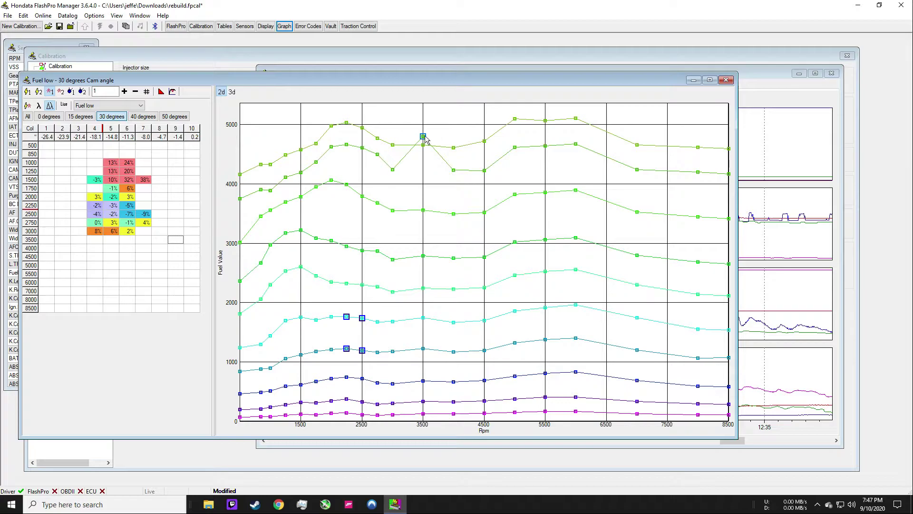
click(21, 16)
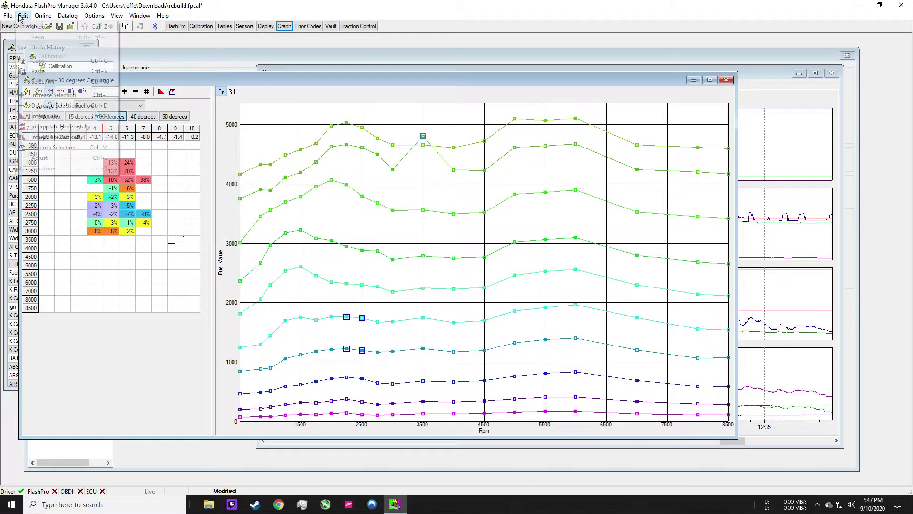
click(38, 37)
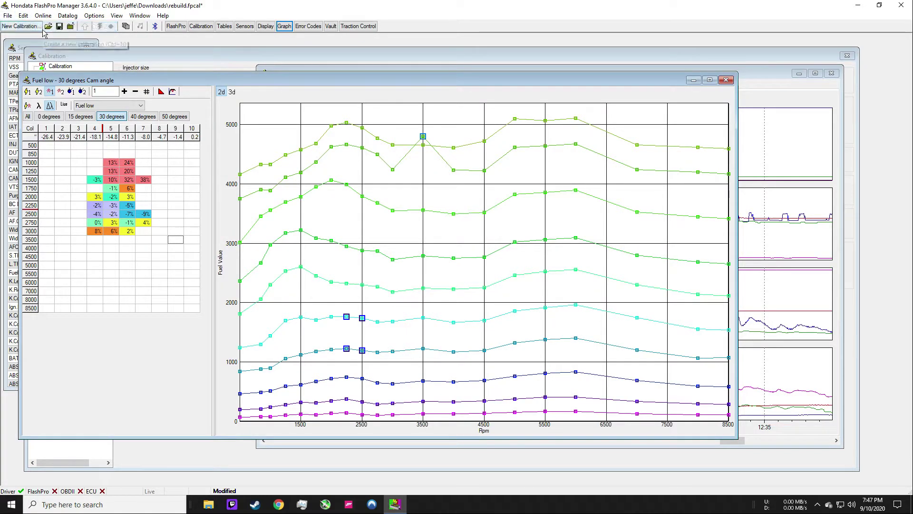
click(22, 16)
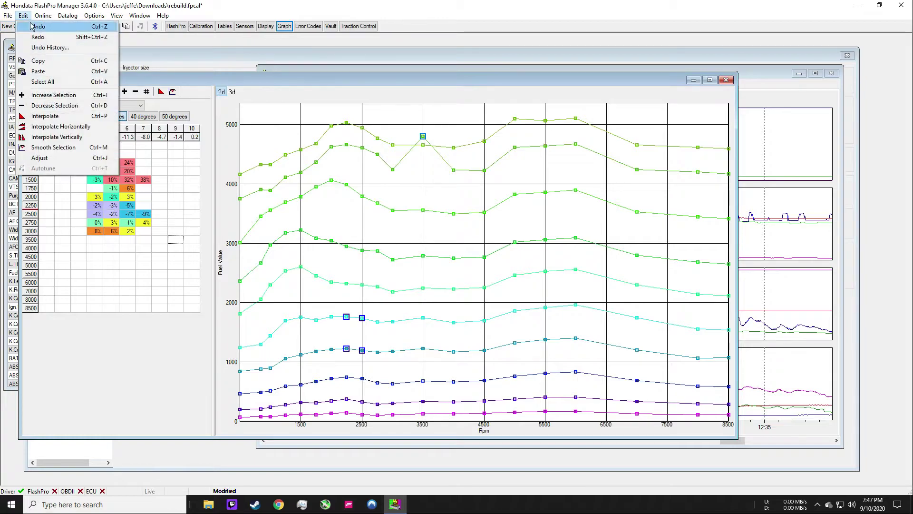
click(35, 22)
click(22, 16)
click(35, 26)
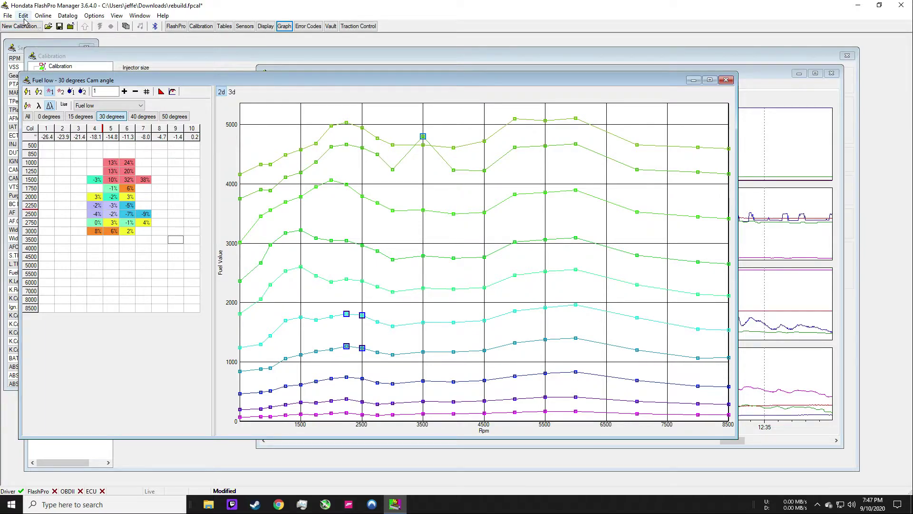
click(23, 15)
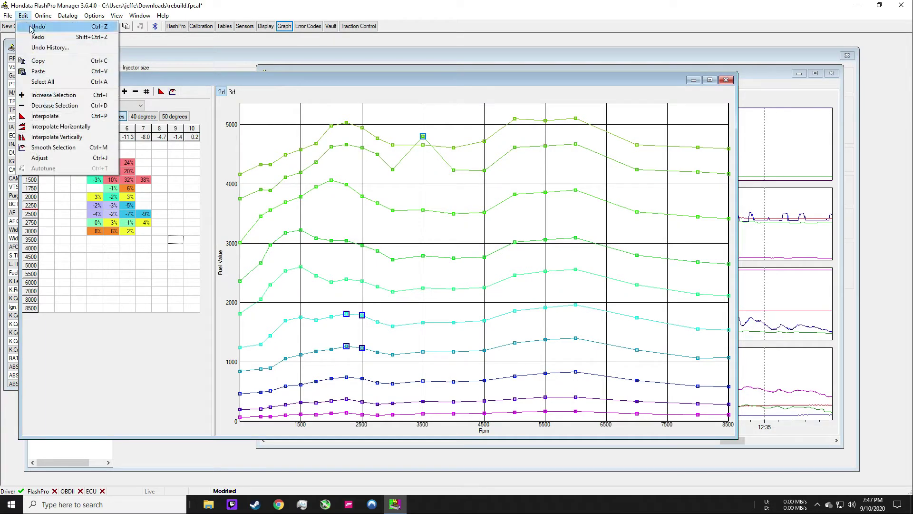
click(36, 26)
click(23, 16)
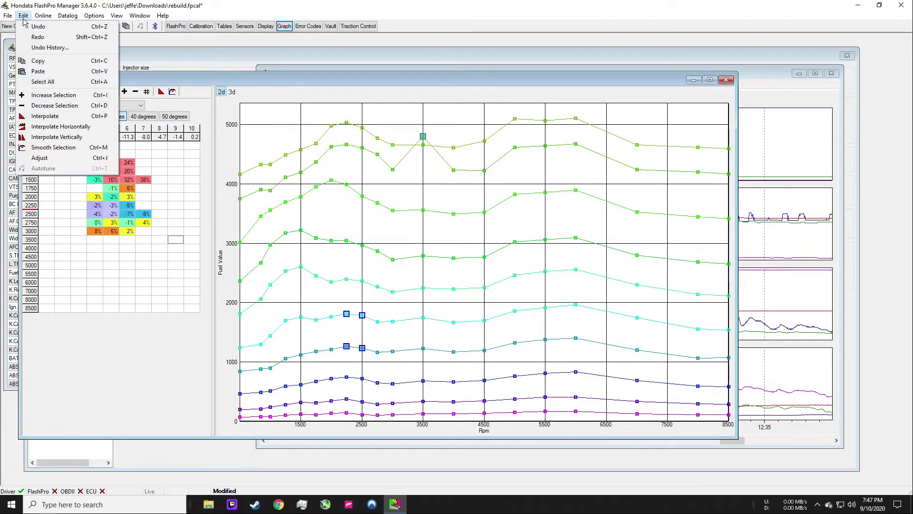
click(35, 26)
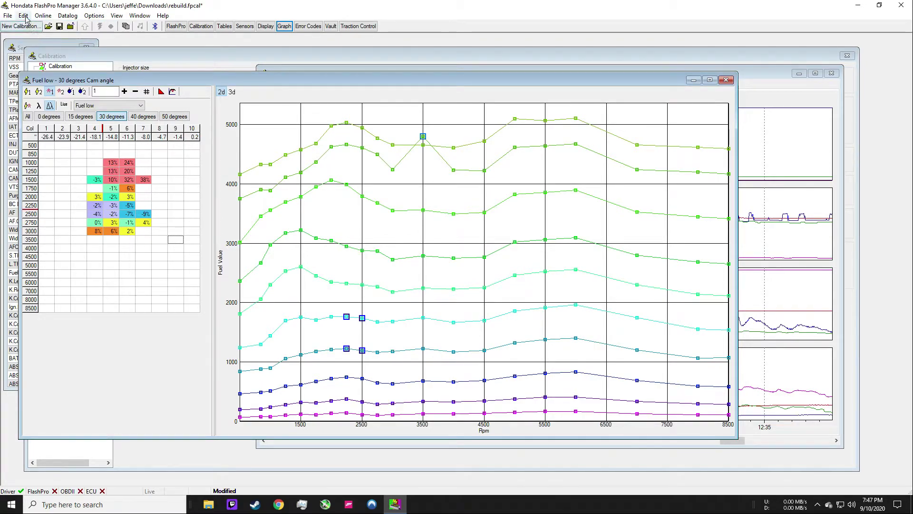
click(23, 16)
click(35, 28)
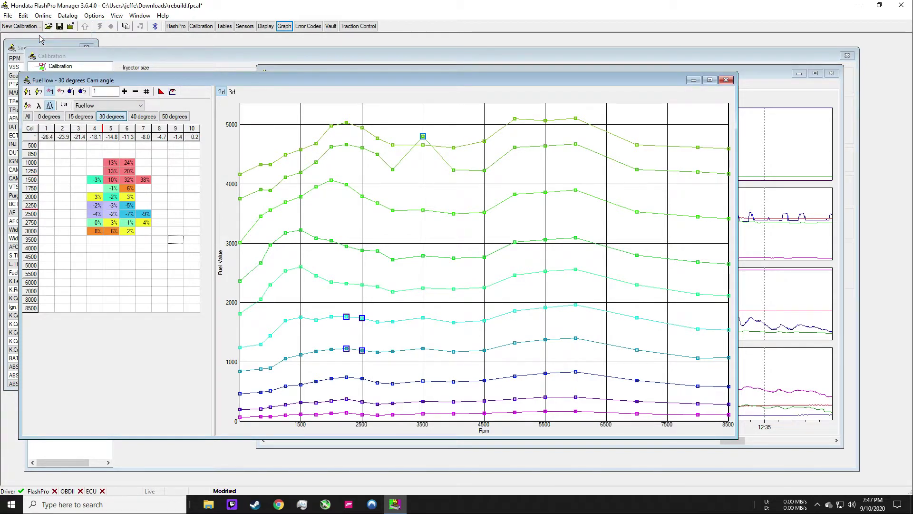
- Lower the raised column 9 point at 3500 rpm in the 30 degree table back in line with its neighbouring points
click(23, 16)
click(139, 15)
click(192, 9)
drag(423, 137, 427, 172)
- Bring up the Ignition low table, show the full knock datalog, and zoom in on the cylinder 4 knock rise near 1:14
key(ctrl+Page_Up)
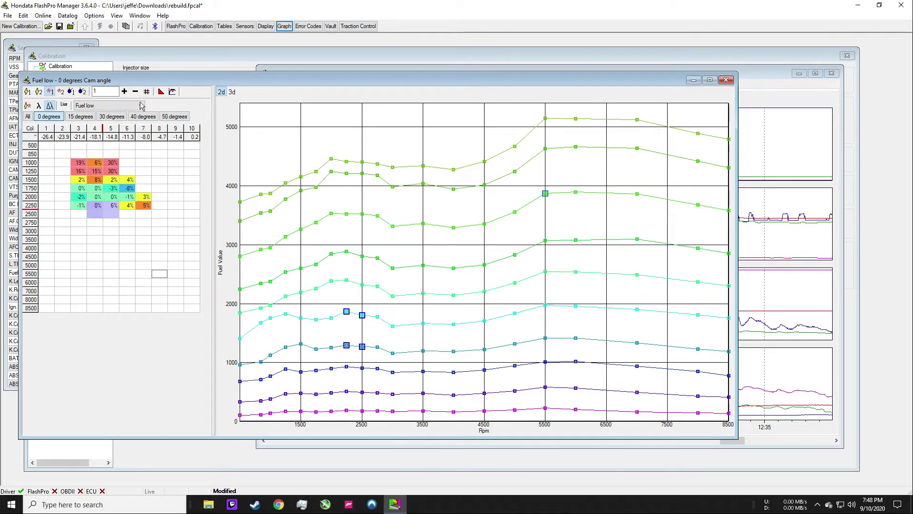
click(38, 93)
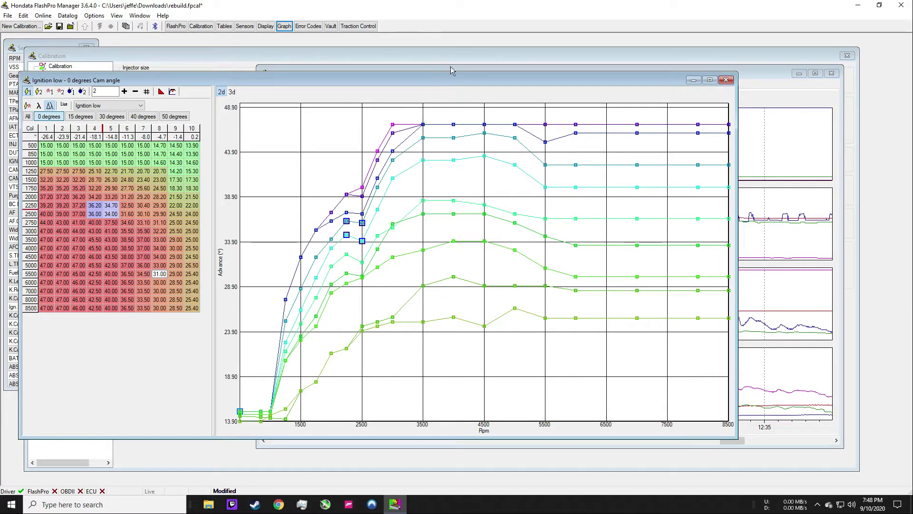
click(450, 67)
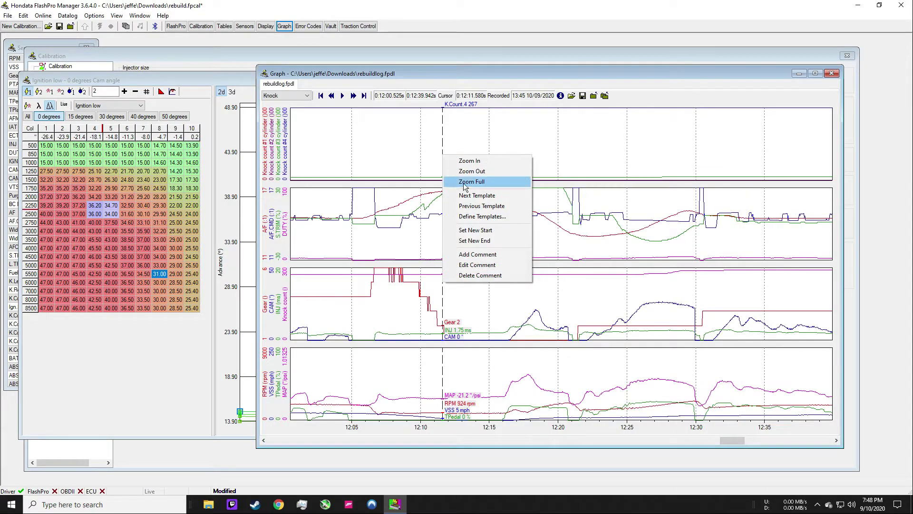
click(463, 180)
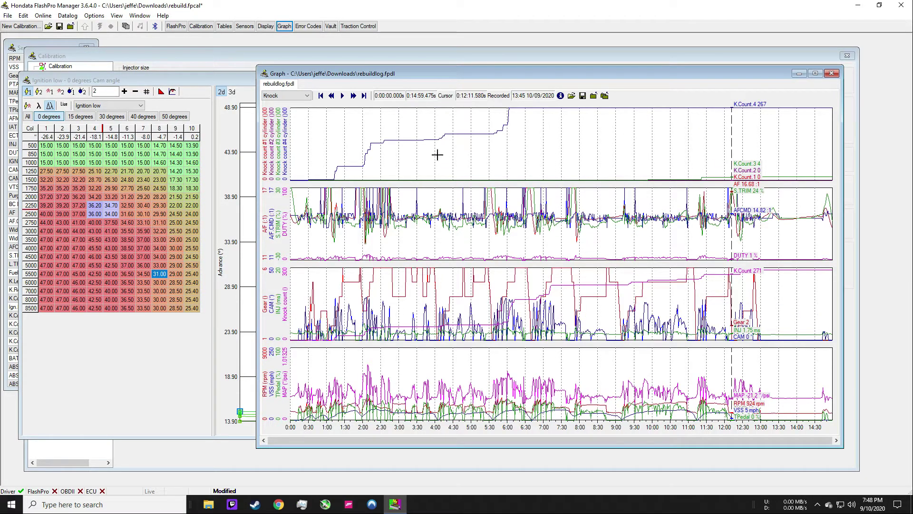
drag(332, 172, 337, 172)
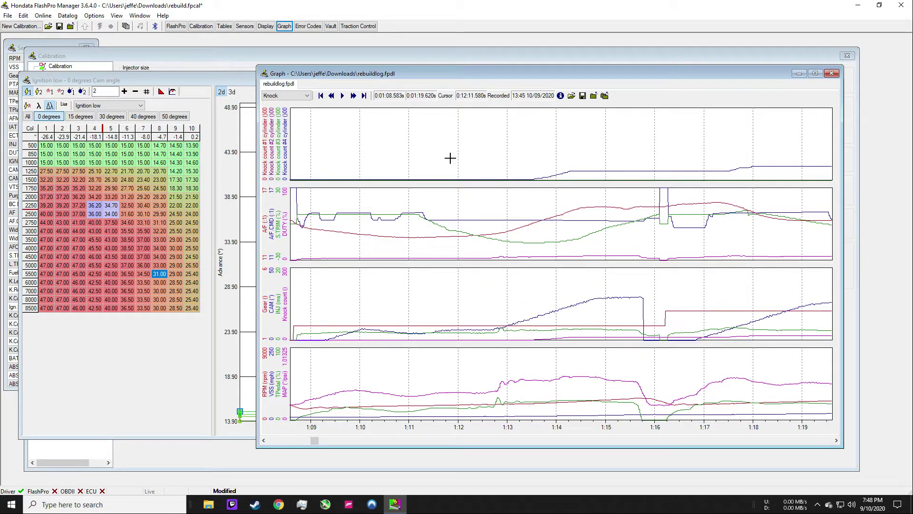
drag(450, 158, 811, 152)
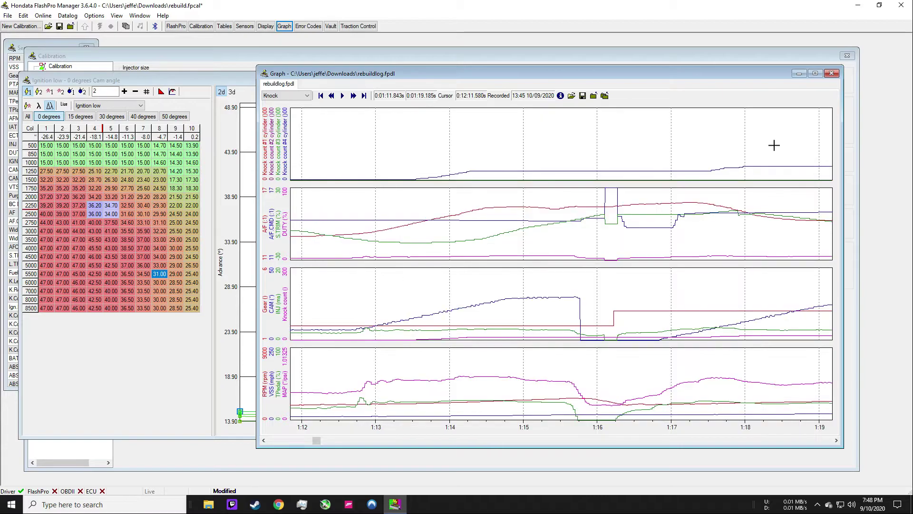
- Inspect the log through the cylinder 4 knock rise and match its rpm, load and cam angle to Ignition low cells
click(405, 143)
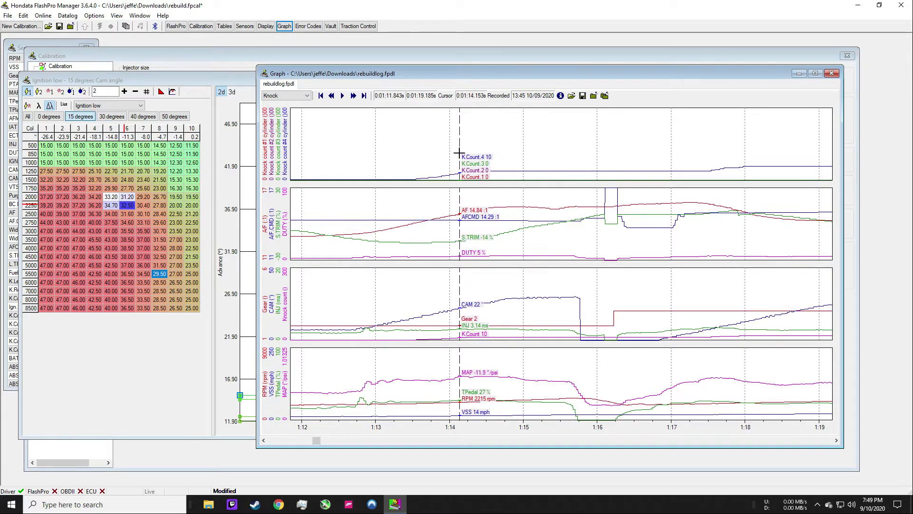
click(416, 151)
click(113, 200)
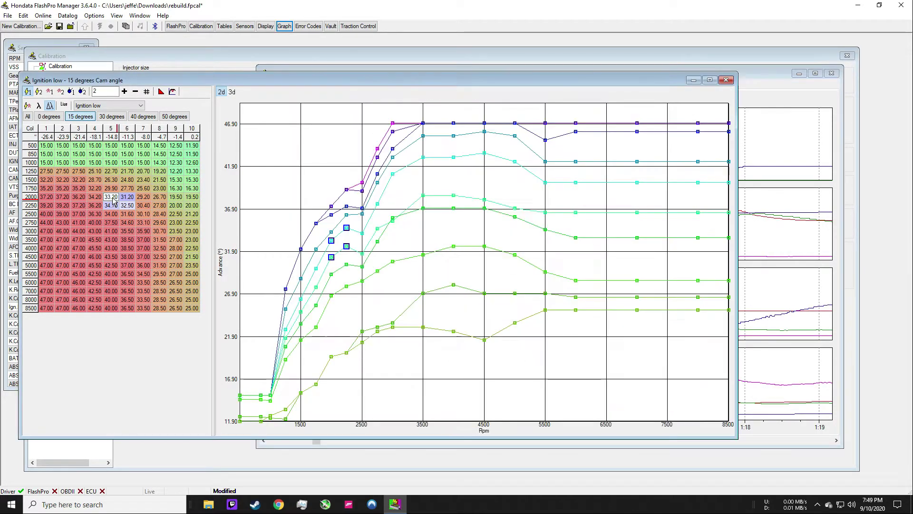
click(764, 81)
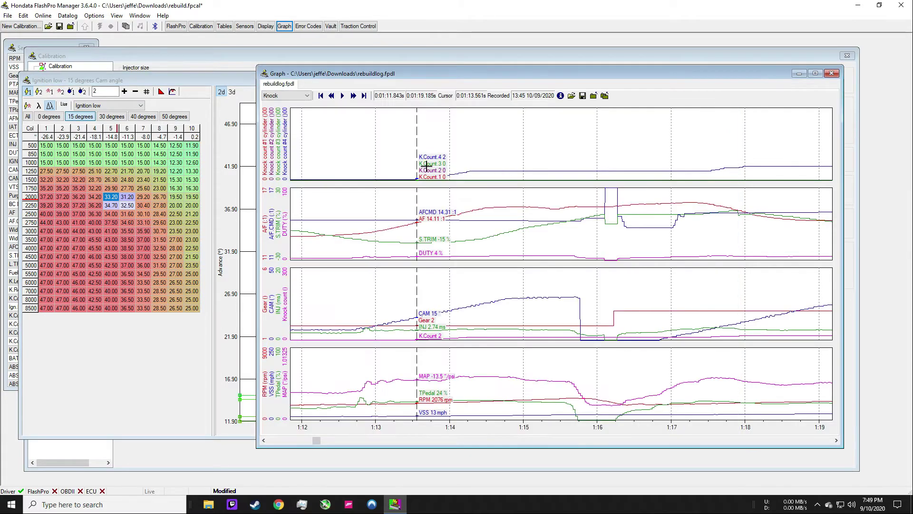
drag(418, 161, 466, 157)
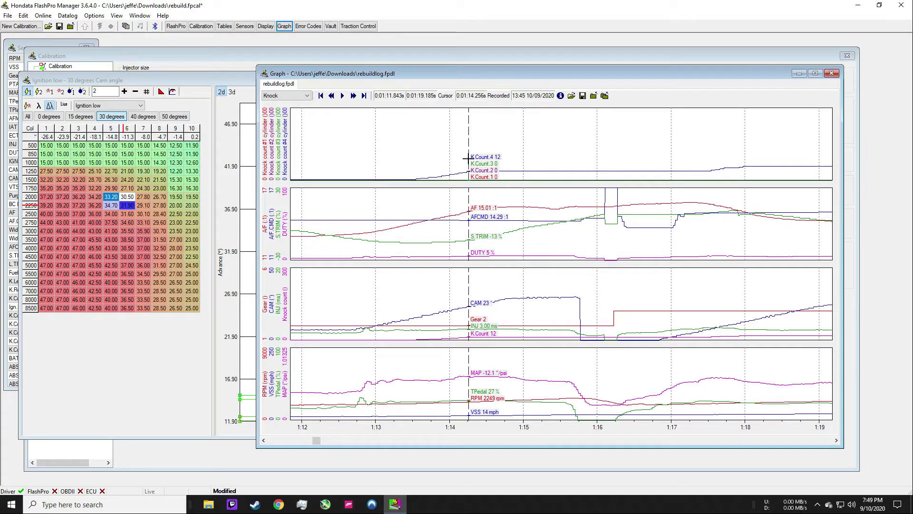
- Reduce the ignition advance by 2 degrees in columns 4 to 7 from 1750 to 2500 rpm in the 15 degree Ignition low table
click(72, 116)
drag(110, 196, 138, 212)
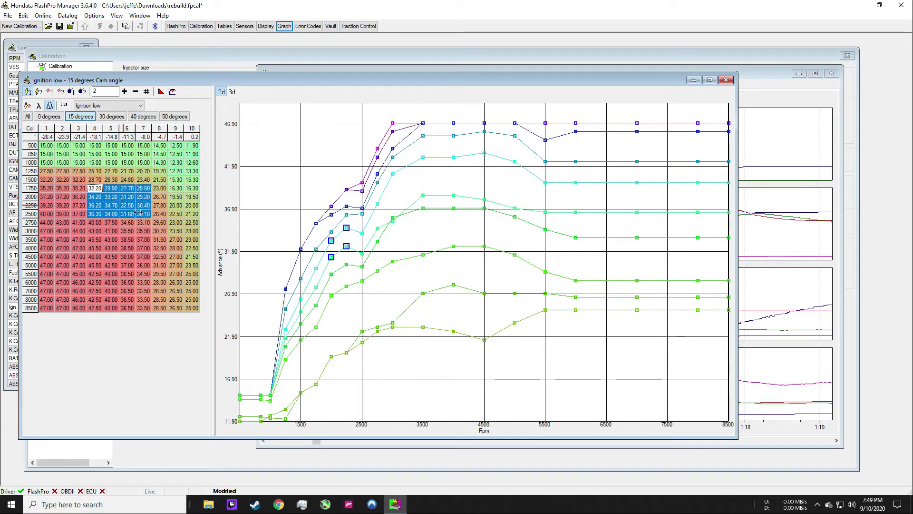
right_click(138, 213)
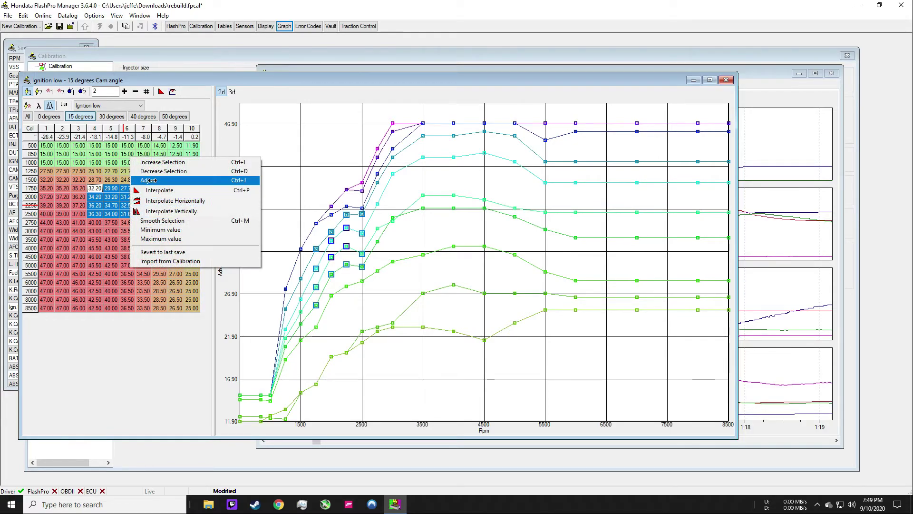
click(157, 181)
key(Tab)
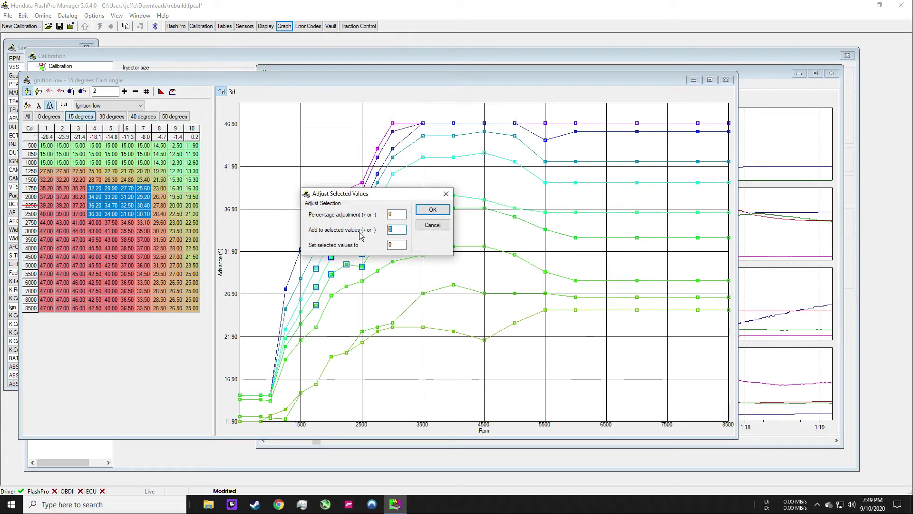
text(-2)
click(432, 210)
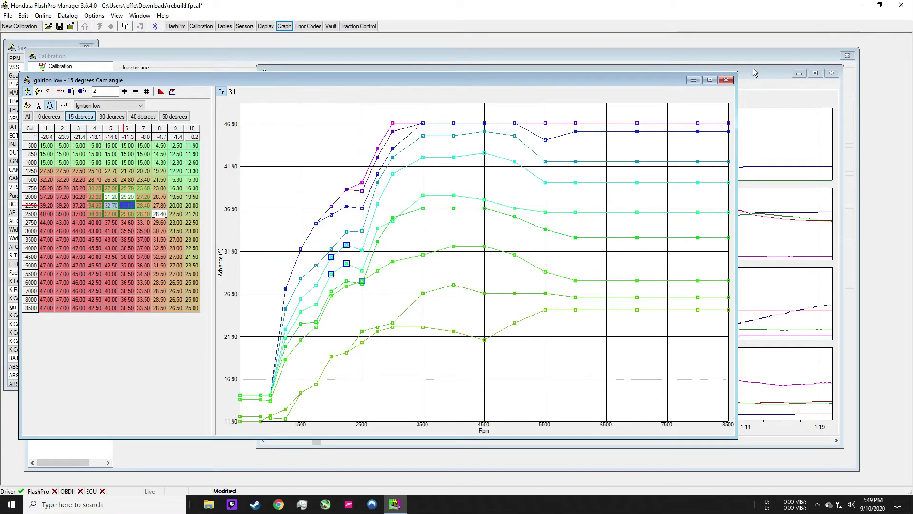
- Bring the knock datalog back up, inspect the cylinder 4 knock rise near 1:17, and show the full log again
click(759, 56)
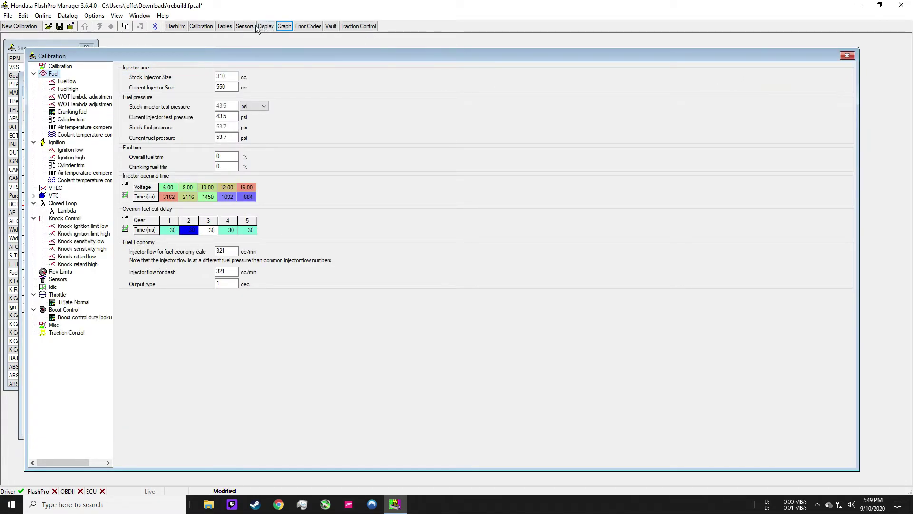
click(222, 26)
click(284, 26)
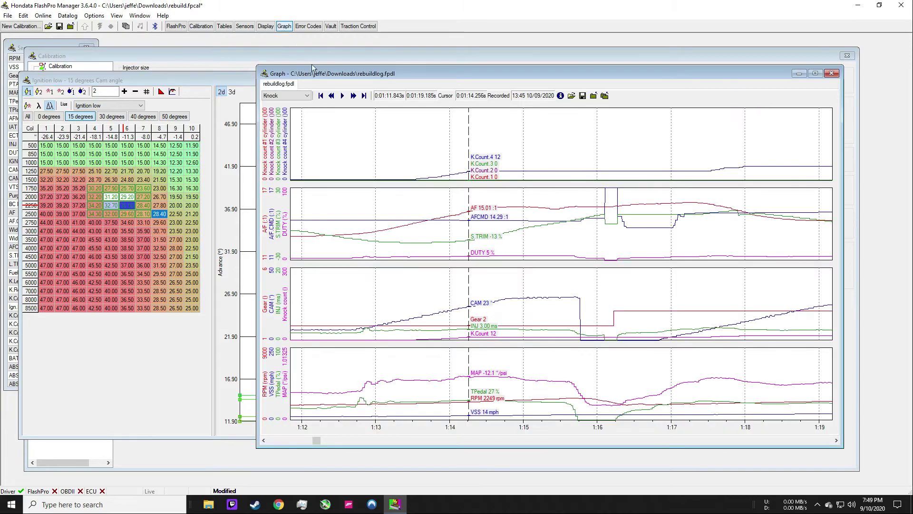
drag(717, 149, 724, 148)
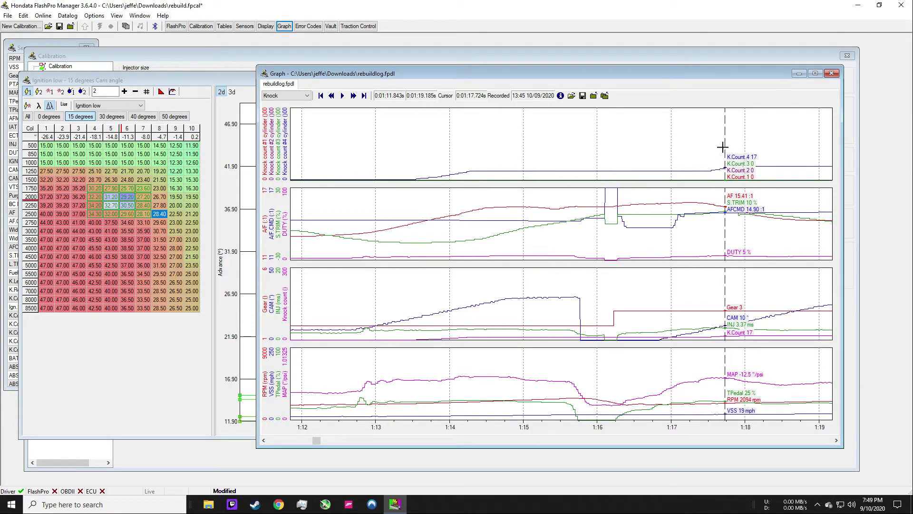
right_click(676, 133)
click(695, 158)
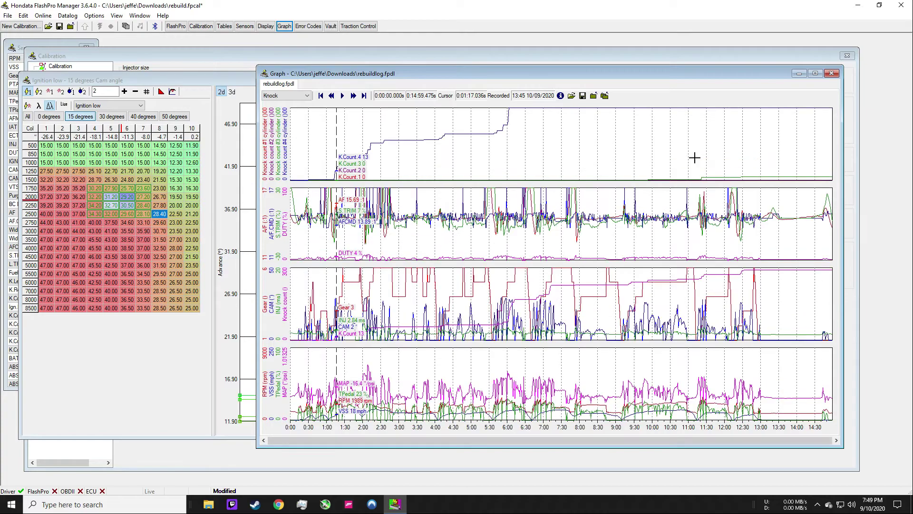
- Zoom in on the cylinder 4 knock rise between about 1:57 and 2:15 and step forward through its start
click(381, 142)
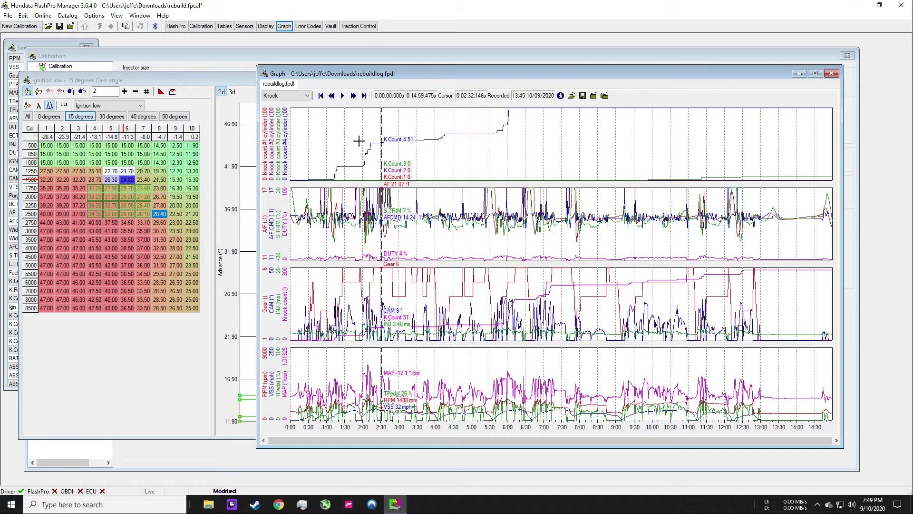
drag(360, 141, 470, 149)
key(Right)
key(Right)
key(Right)
key(Right)
key(Right)
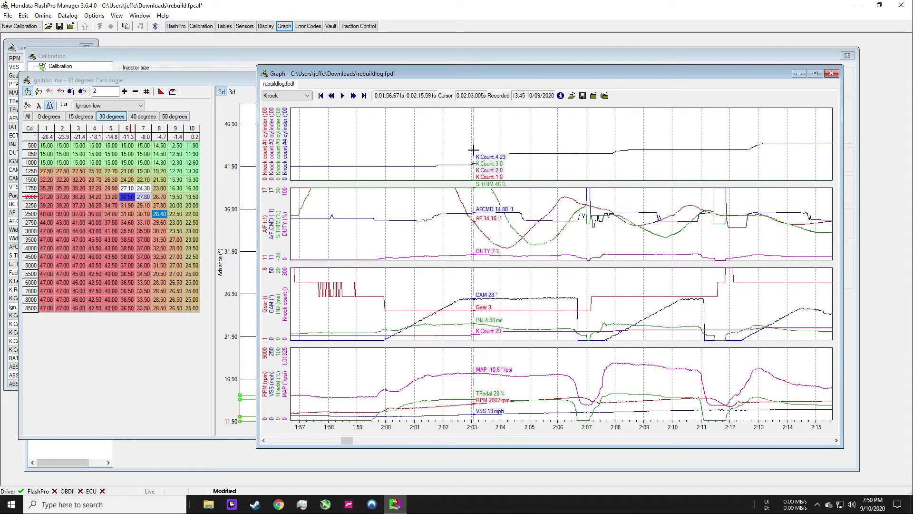
- Trace the cylinder 4 knock rise around 2:03 and match its rpm, load and cam angle to 30 degree Ignition low cells
key(Left)
key(Left)
key(Left)
key(Left)
key(Left)
key(Left)
key(Left)
key(Left)
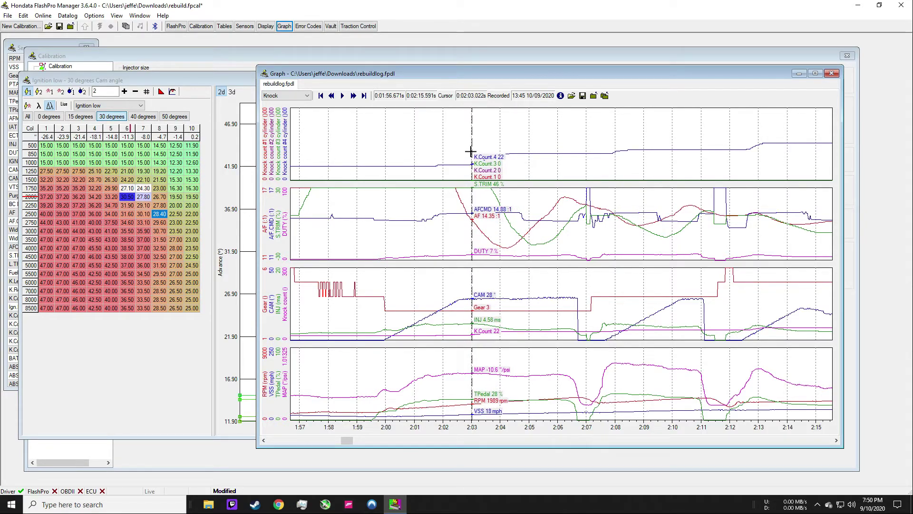
click(142, 189)
click(702, 118)
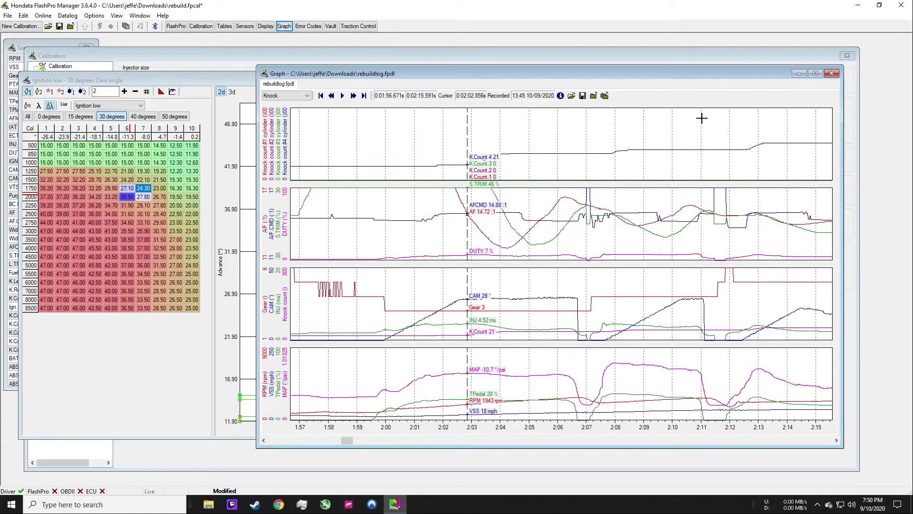
drag(465, 174, 488, 174)
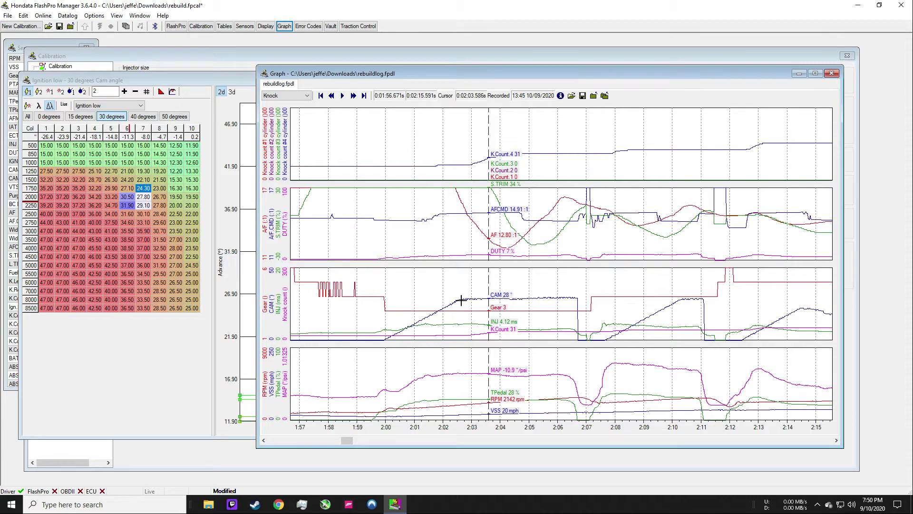
drag(469, 150, 503, 164)
- Reduce the ignition advance by 2 degrees in columns 4 to 7 from 1750 to 2750 rpm in the 30 degree Ignition low table
drag(146, 189, 95, 222)
right_click(107, 212)
click(114, 186)
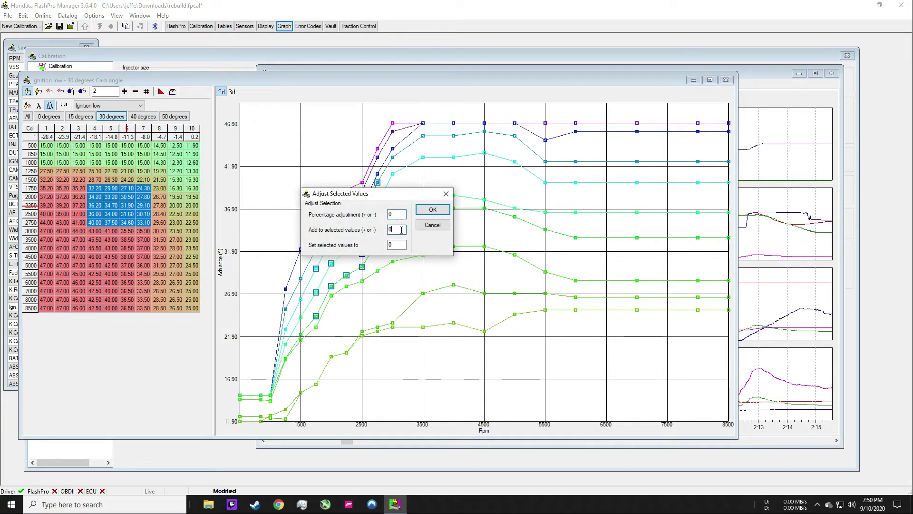
text(-2)
click(432, 209)
- Inspect the cylinder 4 knock rise near 2:13 and compare its rpm and load with the Ignition low tables at different cam angles
click(763, 72)
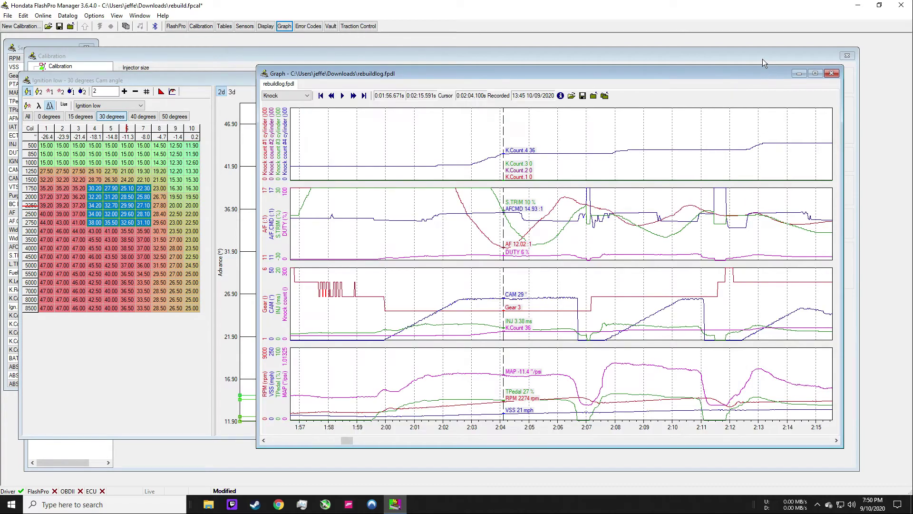
click(763, 59)
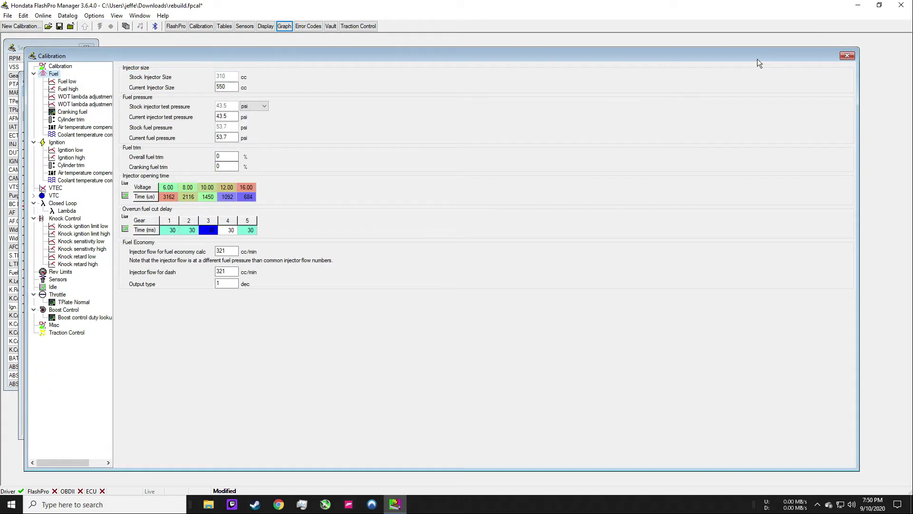
click(283, 27)
drag(609, 123, 756, 128)
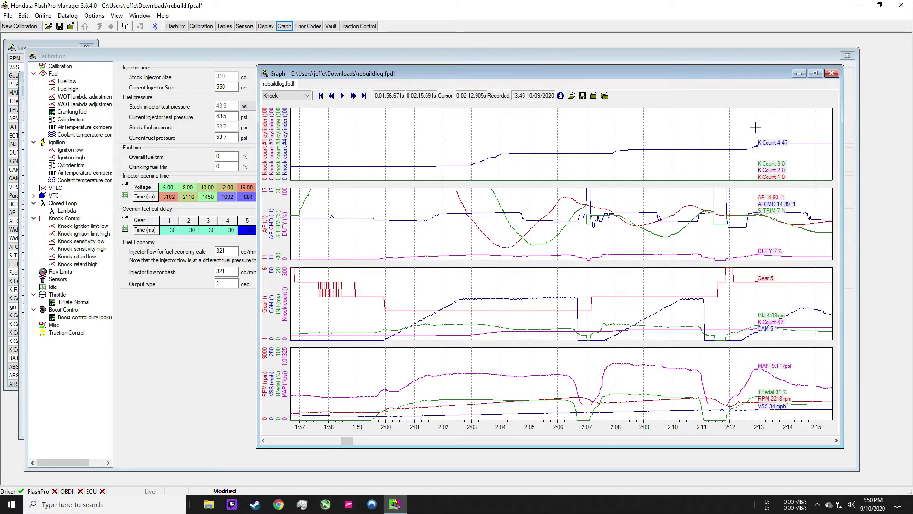
click(231, 26)
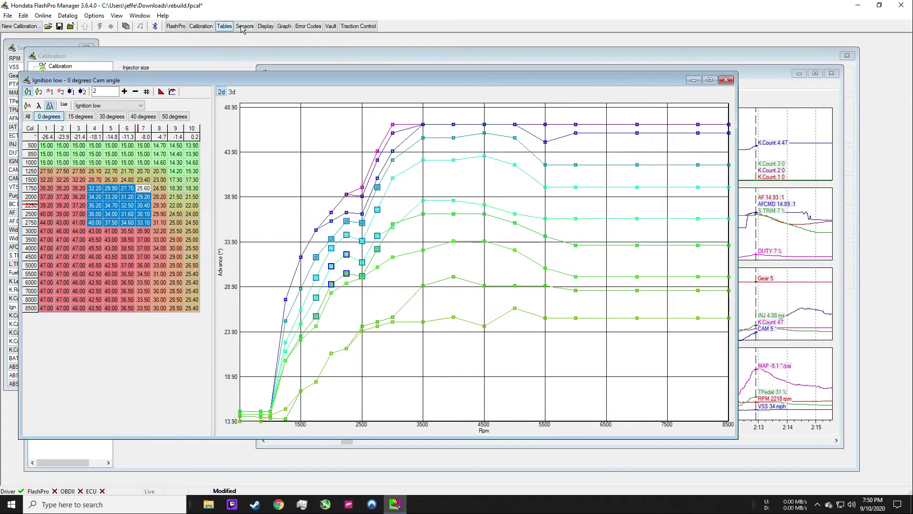
click(772, 78)
drag(761, 126, 751, 128)
click(157, 300)
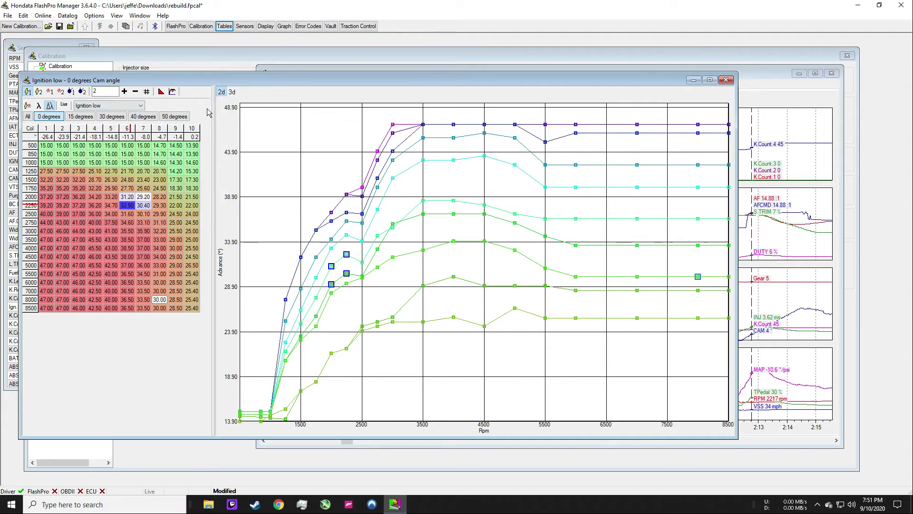
click(108, 118)
- Show the full log and zoom in on the cylinder 4 knock rise from about 5:30 to examine it
right_click(764, 116)
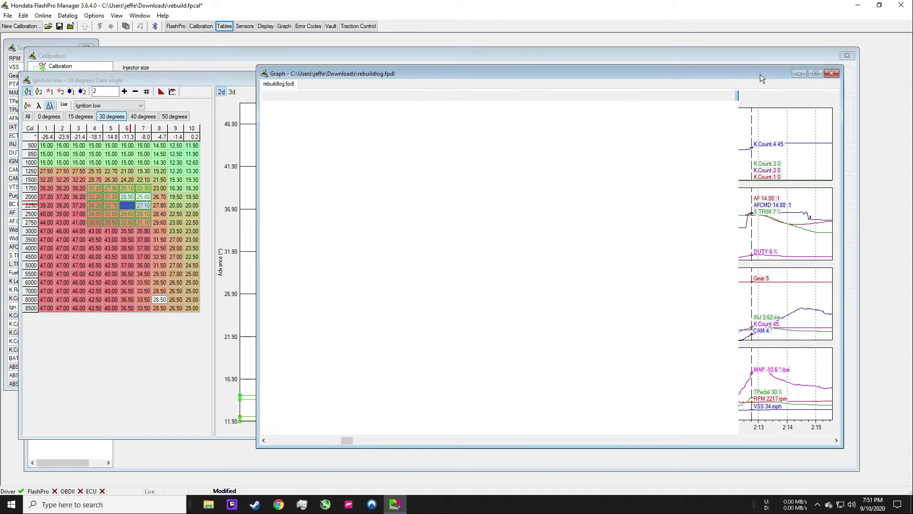
click(780, 142)
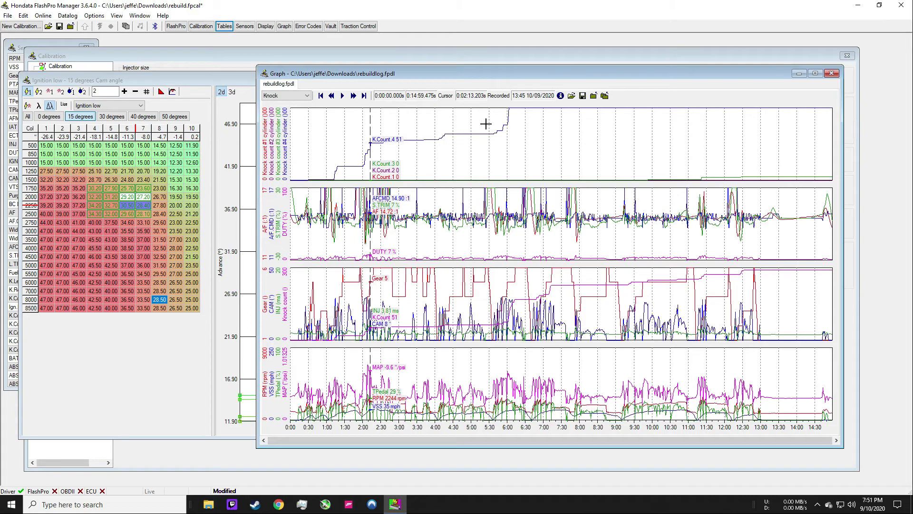
drag(493, 123, 568, 128)
drag(290, 150, 444, 146)
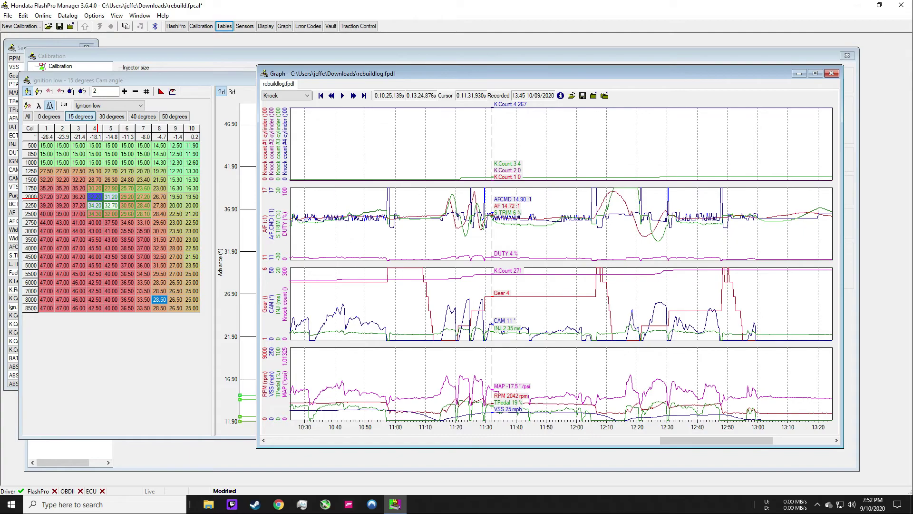
- Bring up the Fuel low error percentages, inspect the air-fuel swing near 12:20, and return to the full log
click(239, 79)
click(253, 57)
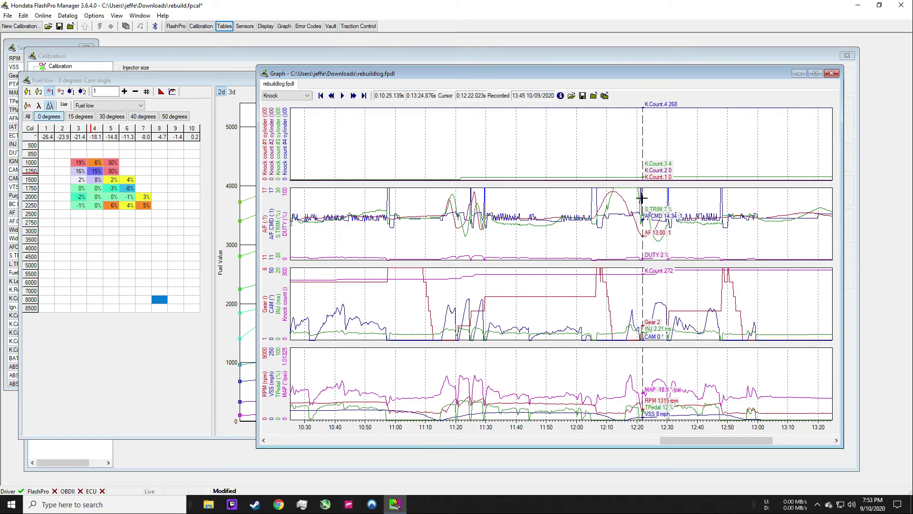
right_click(642, 198)
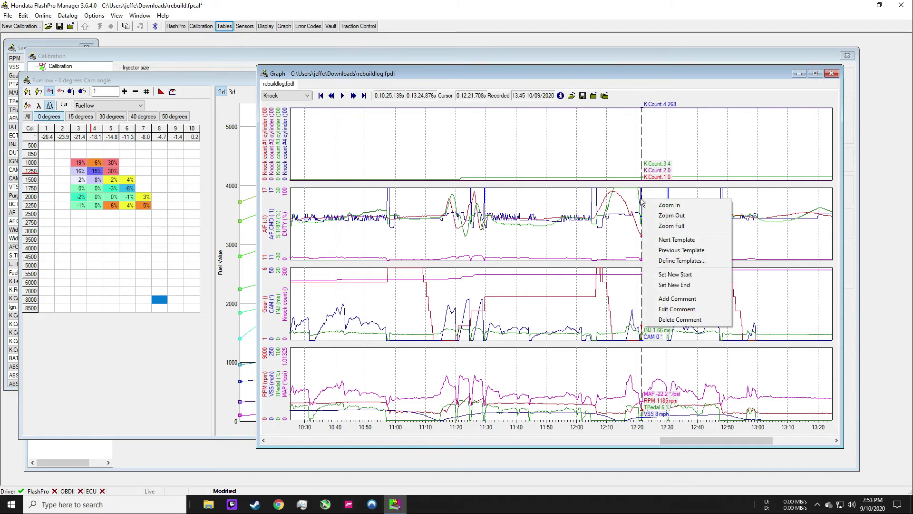
click(640, 200)
click(644, 199)
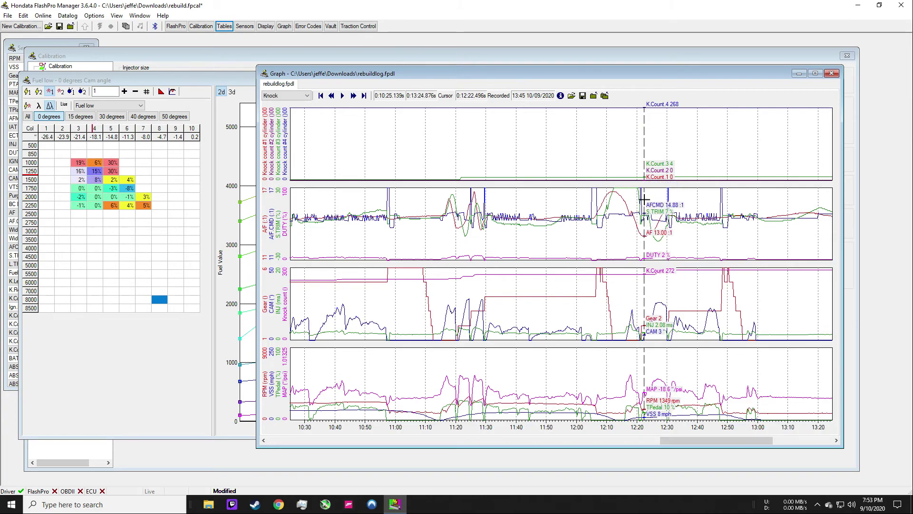
click(613, 239)
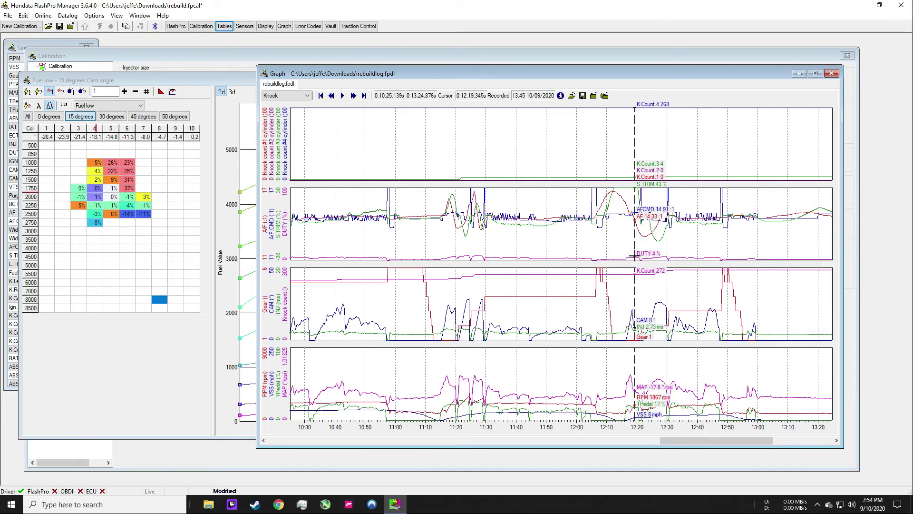
right_click(614, 241)
click(643, 257)
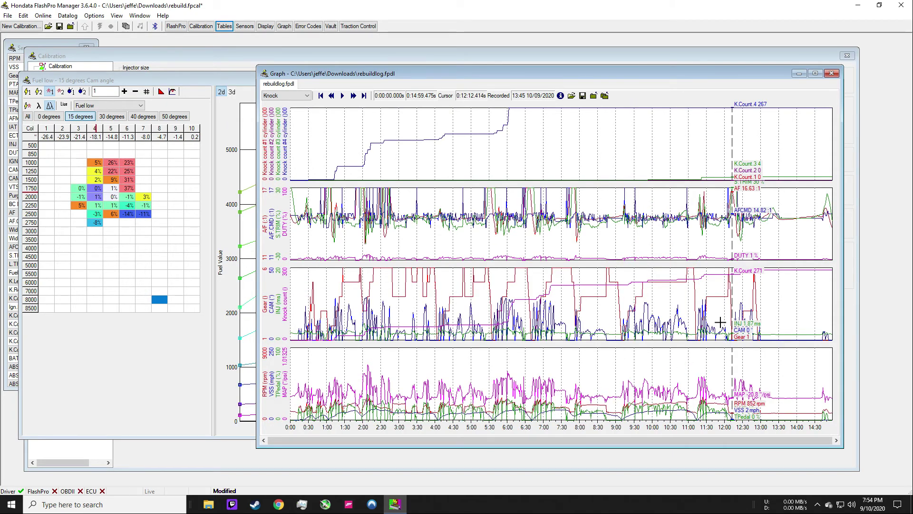
- Zoom in on the log around 12:10 and step forward through the air-fuel swing, comparing it with the Fuel low error cells
drag(720, 213, 738, 213)
drag(531, 291, 590, 297)
key(Right)
key(Right)
key(Right)
key(Right)
key(Right)
key(Right)
key(Right)
key(Right)
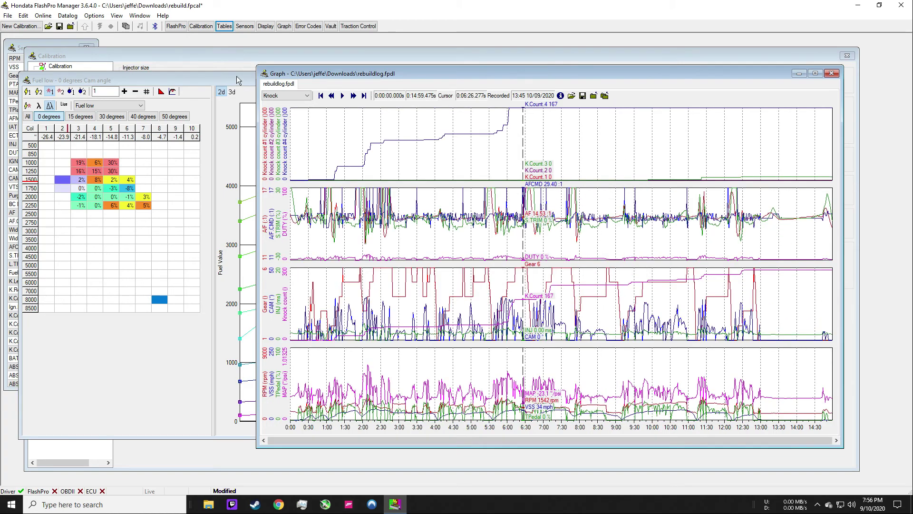